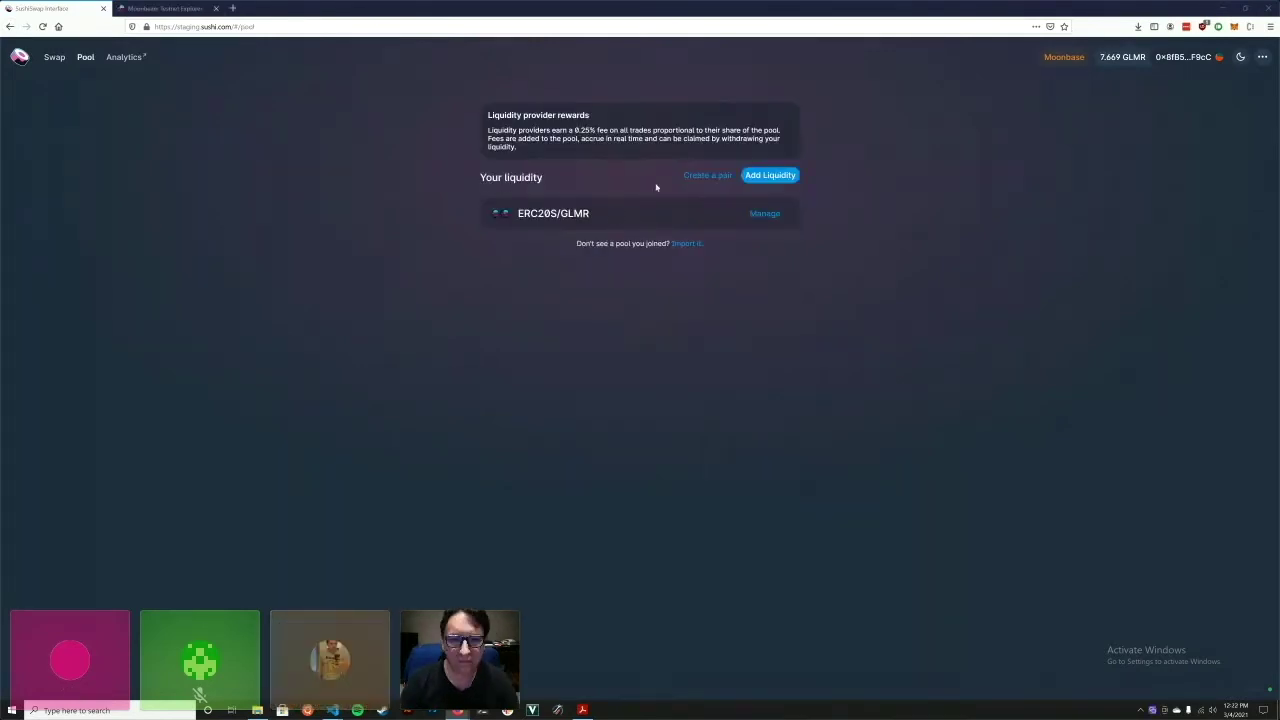
# Expand the ERC20S/GLMR liquidity position to reveal its 0.9182 pool tokens.
pyautogui.click(781, 214)
# Supply 5.28728 ERC20S plus the full 7.65999 GLMR balance to ERC20S/GLMR and confirm in MetaMask.
pyautogui.click(563, 310)
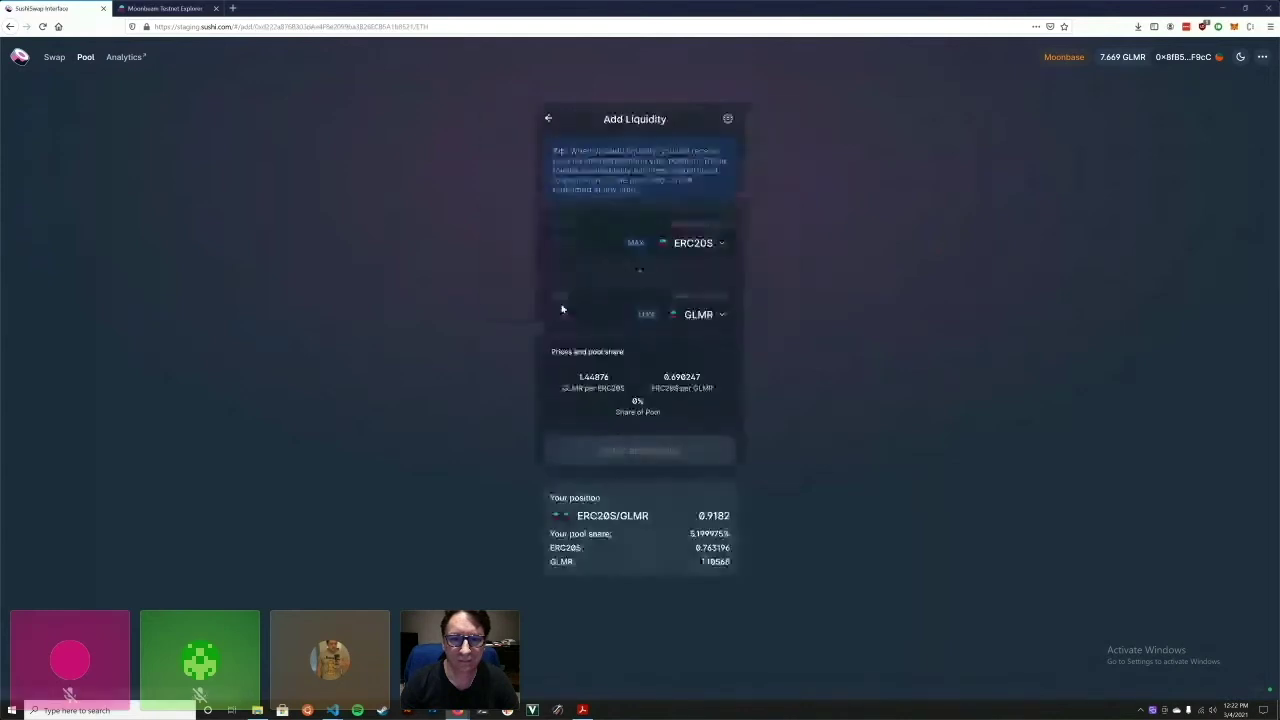
pyautogui.click(647, 317)
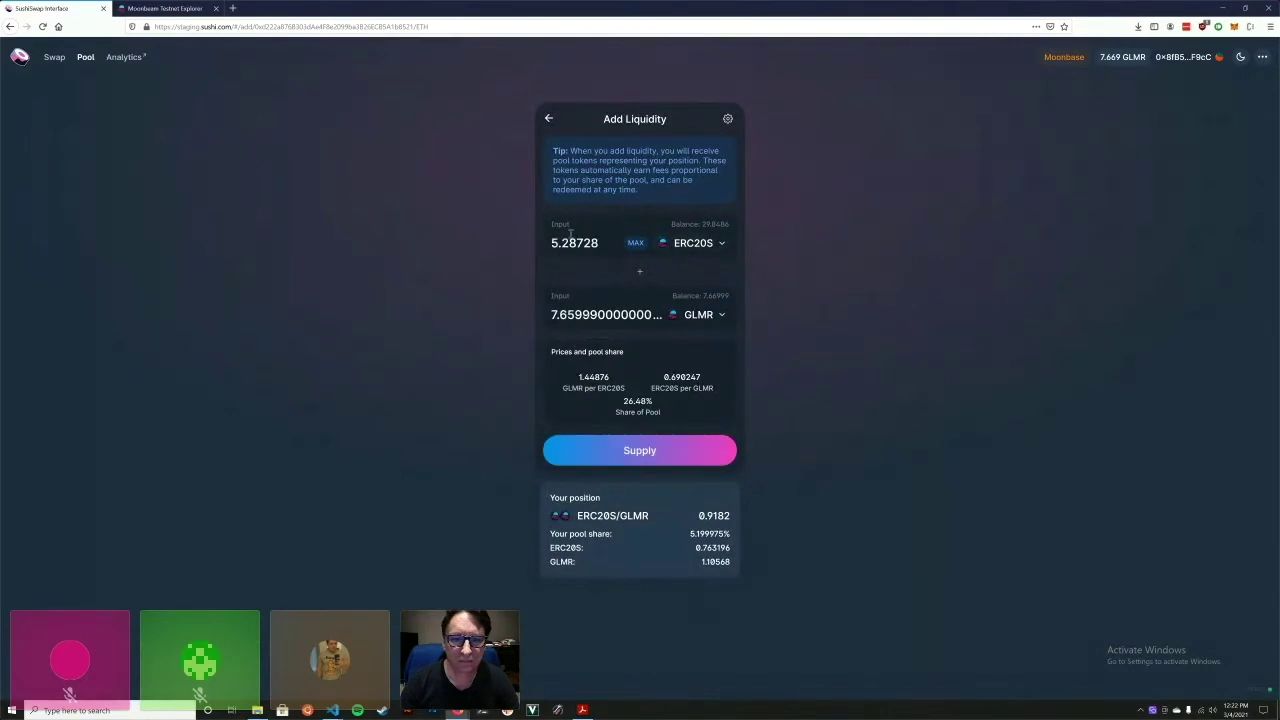
pyautogui.click(652, 455)
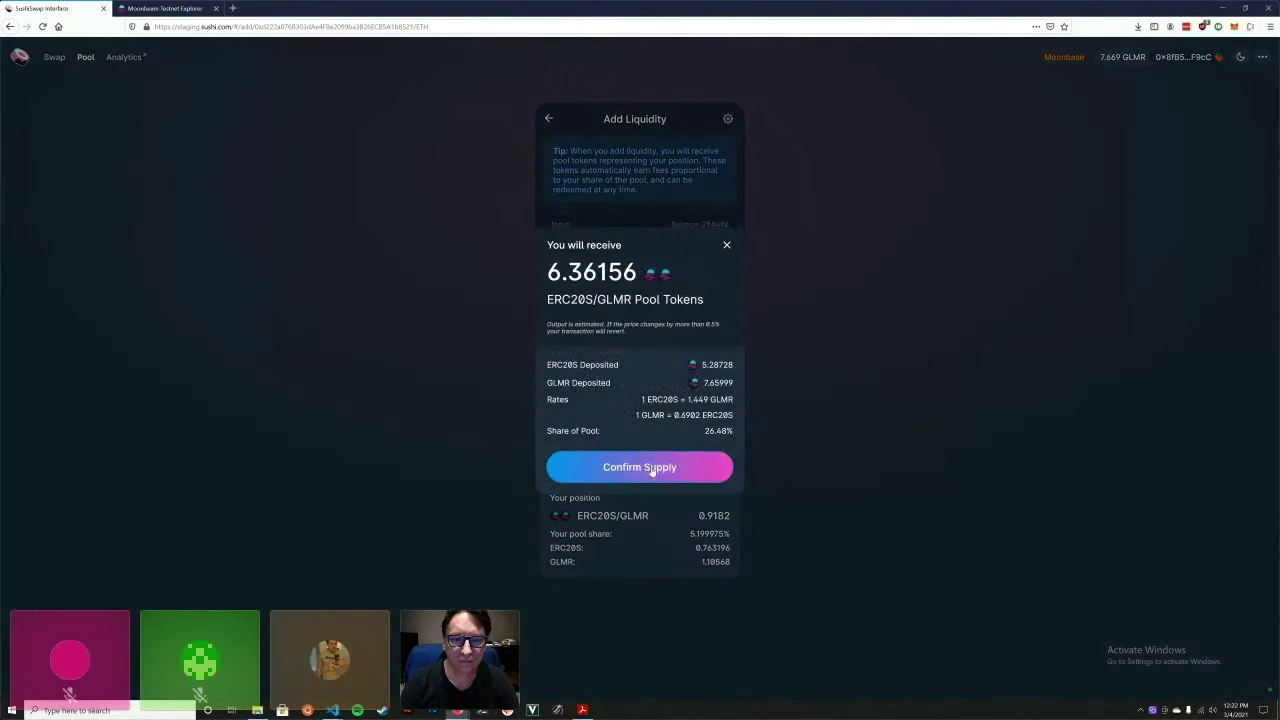
pyautogui.click(652, 468)
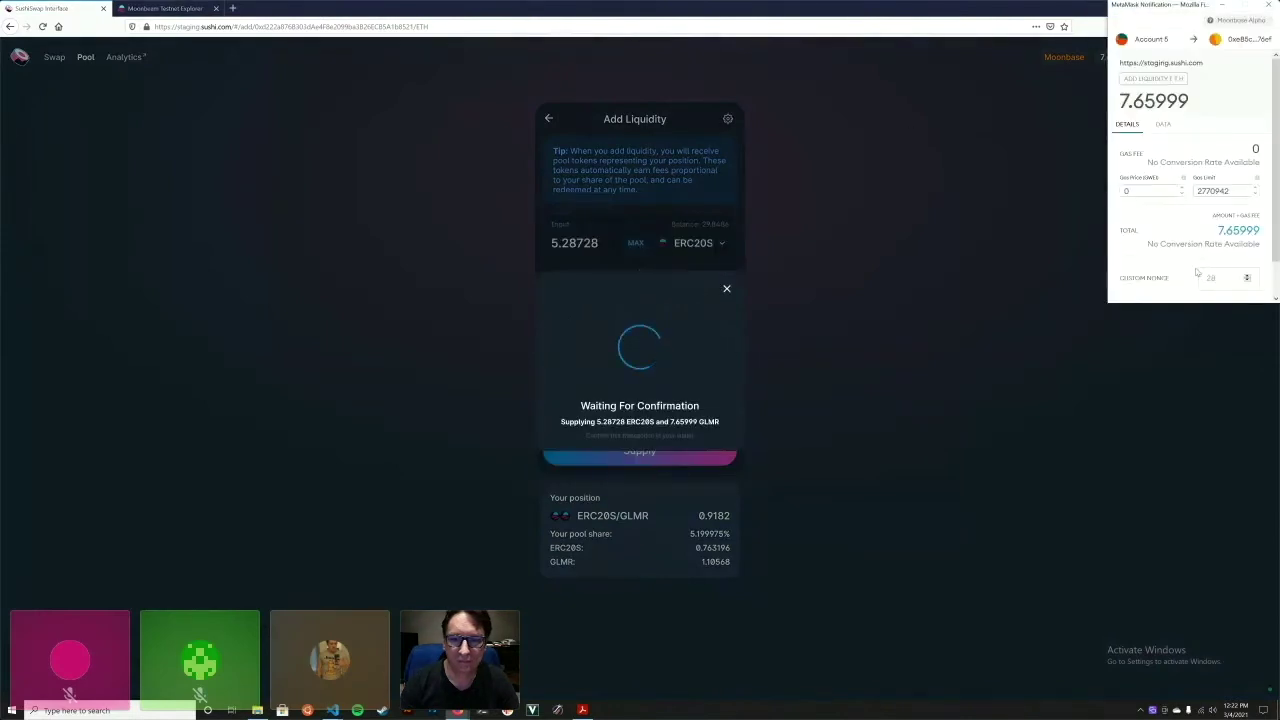
pyautogui.scroll(-2, 1197, 272)
pyautogui.click(1240, 287)
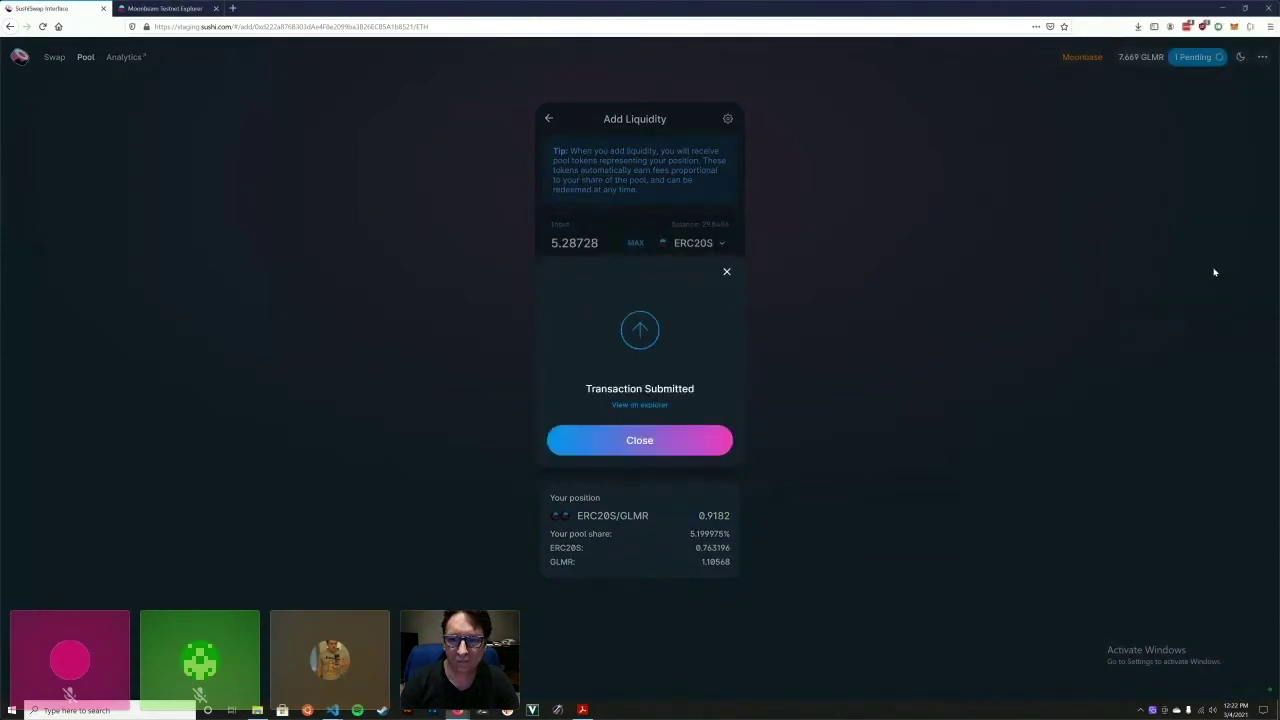
pyautogui.click(639, 450)
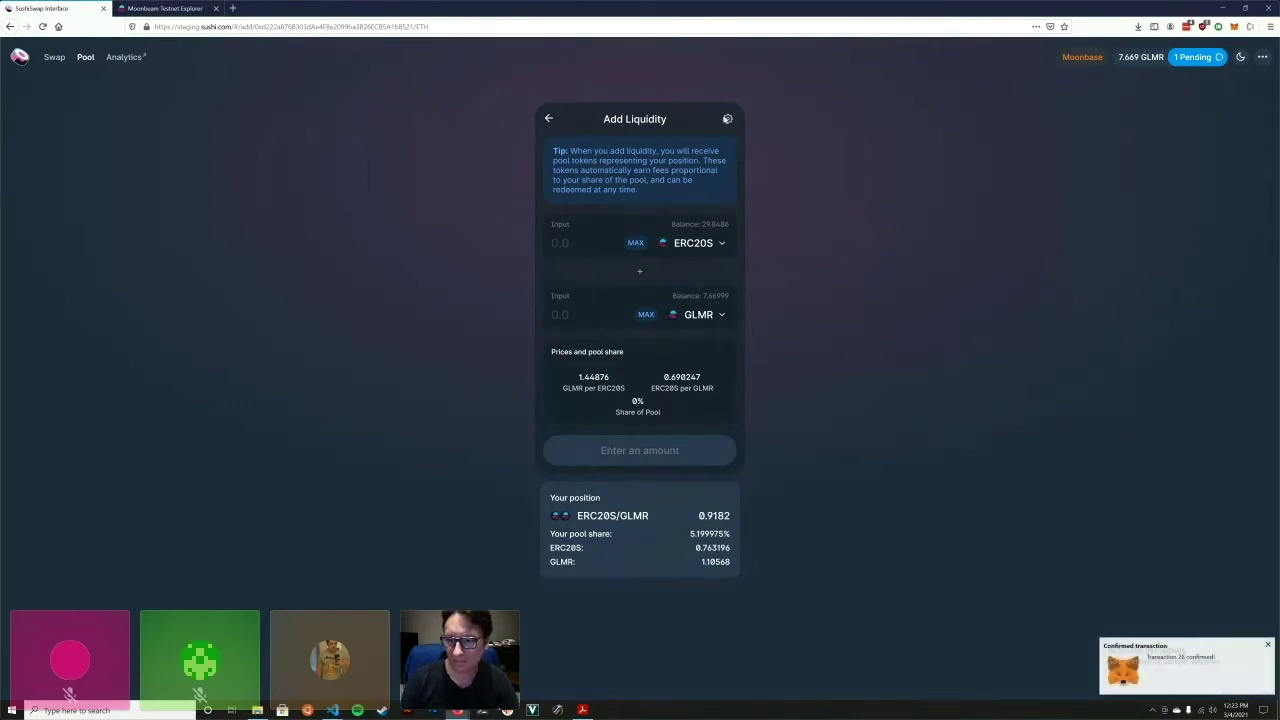
# Set the ERC20S/GLMR removal to 100% and approve the pool tokens in MetaMask.
pyautogui.click(548, 118)
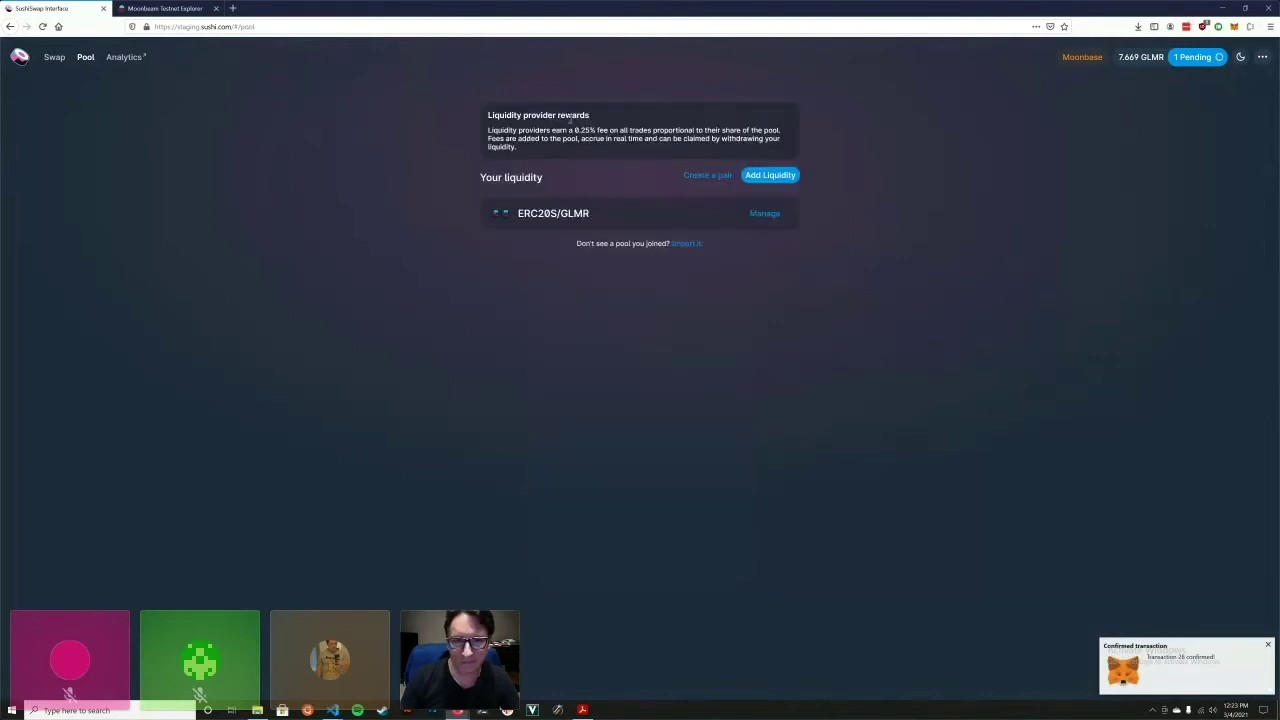
pyautogui.click(764, 214)
pyautogui.click(717, 304)
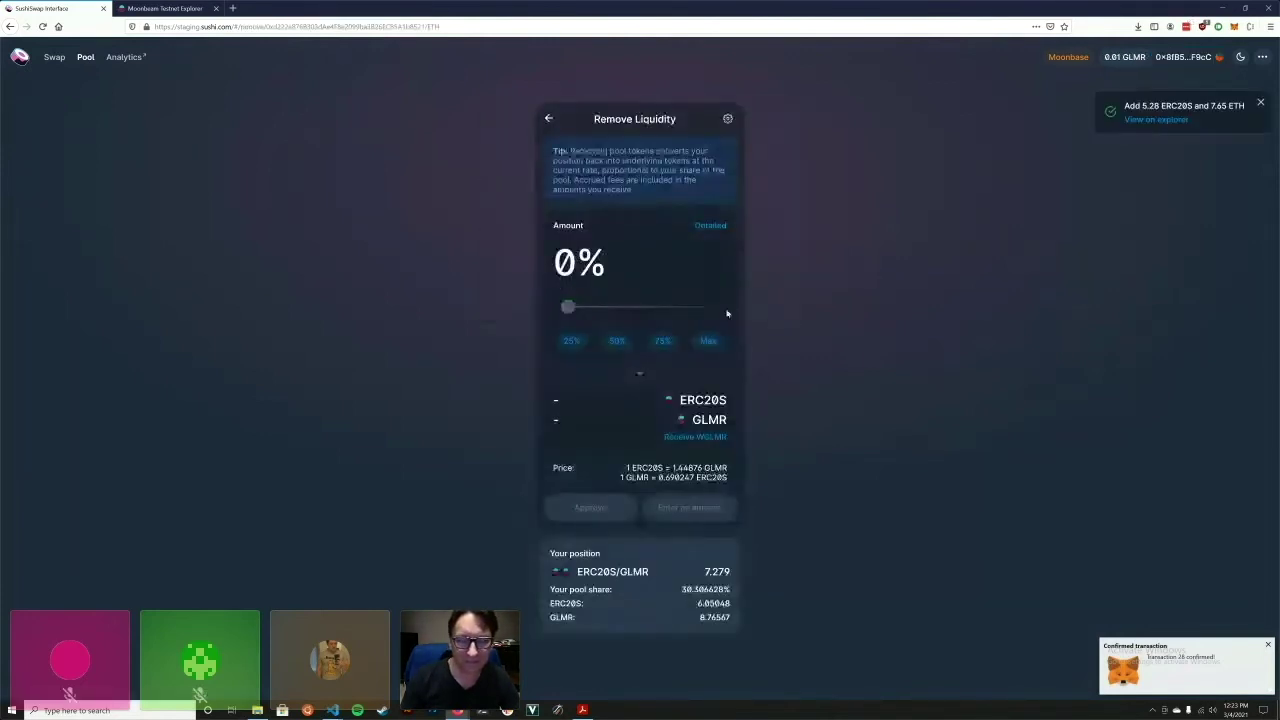
pyautogui.click(706, 342)
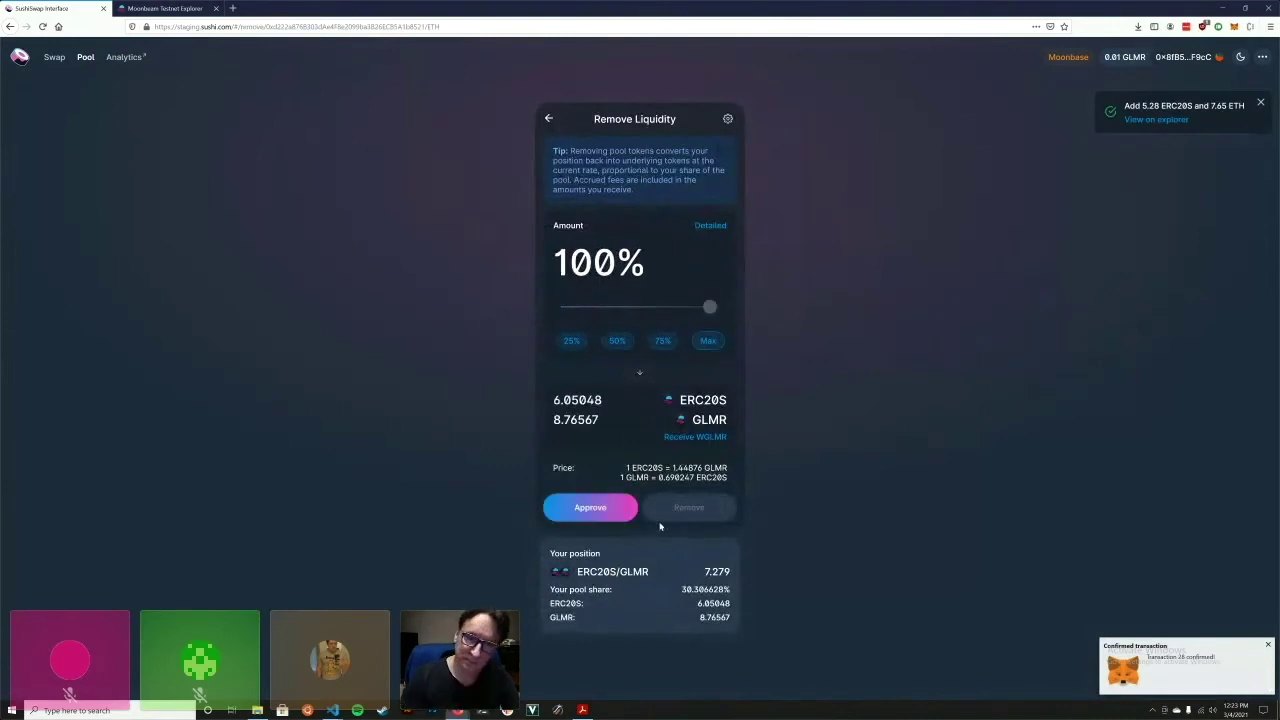
pyautogui.click(622, 519)
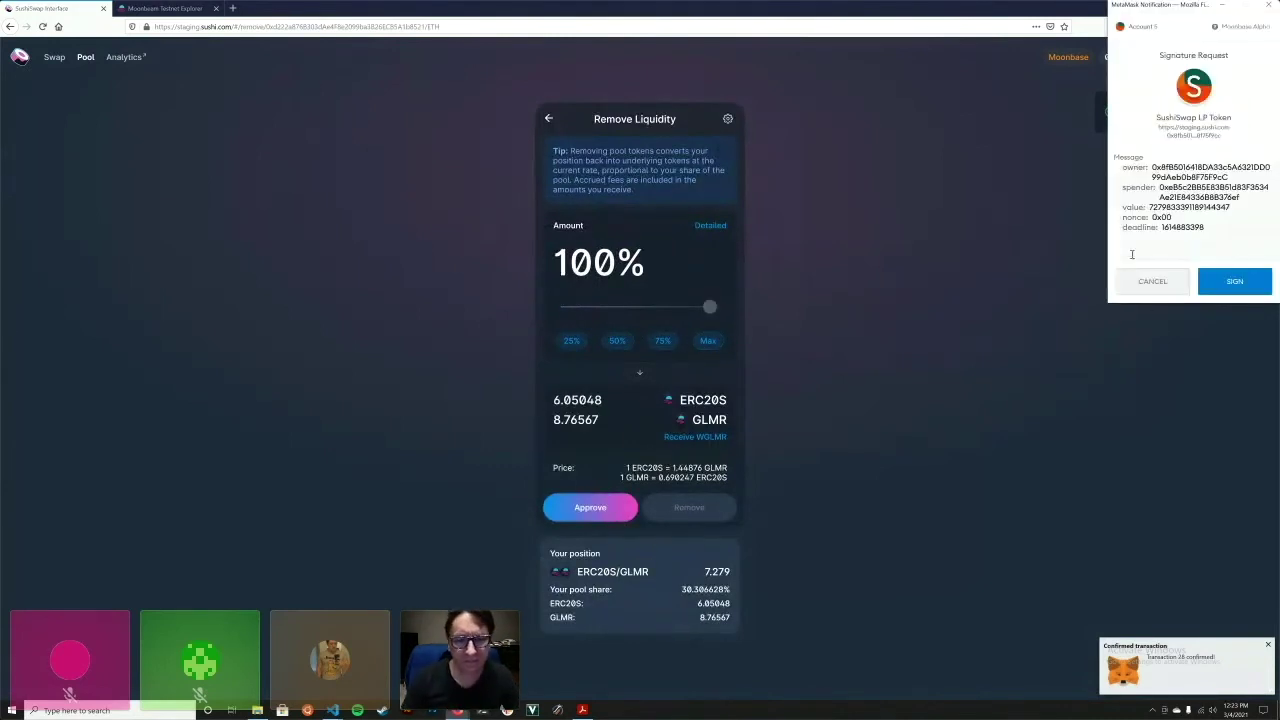
pyautogui.click(1219, 283)
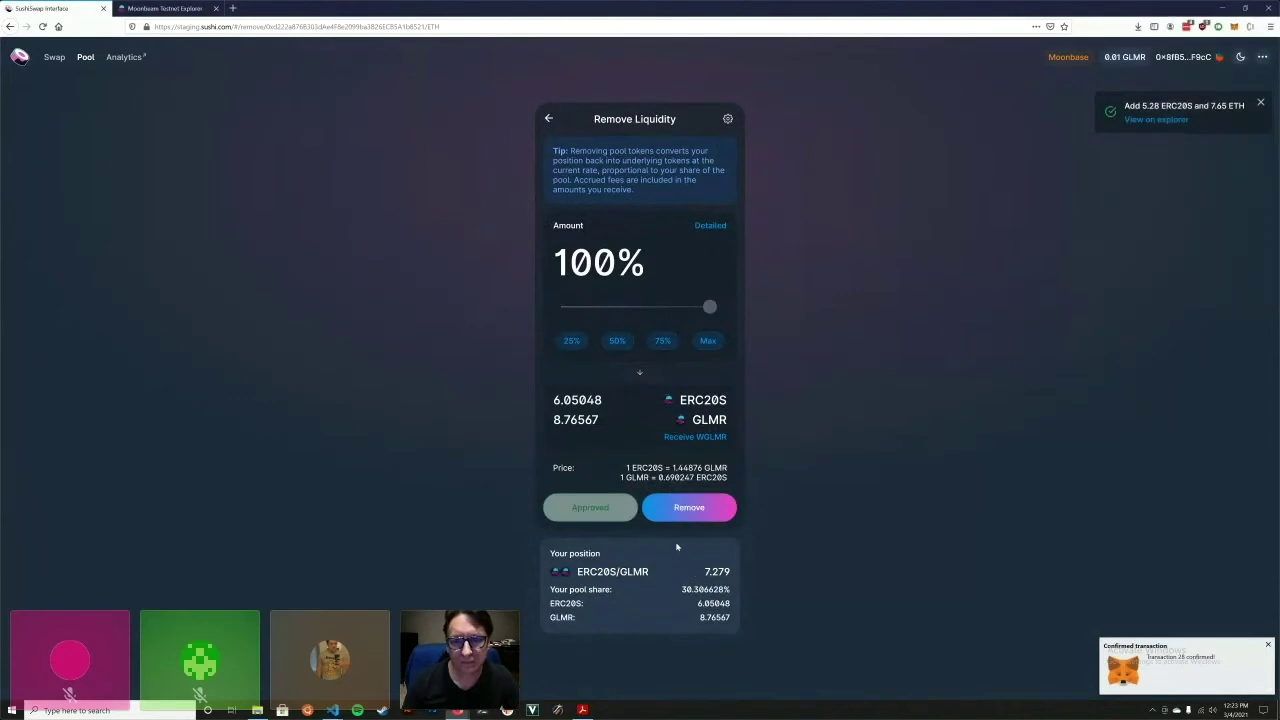
# Confirm removing the liquidity for about 6.05048 ERC20S and 8.76567 GLMR.
pyautogui.click(689, 507)
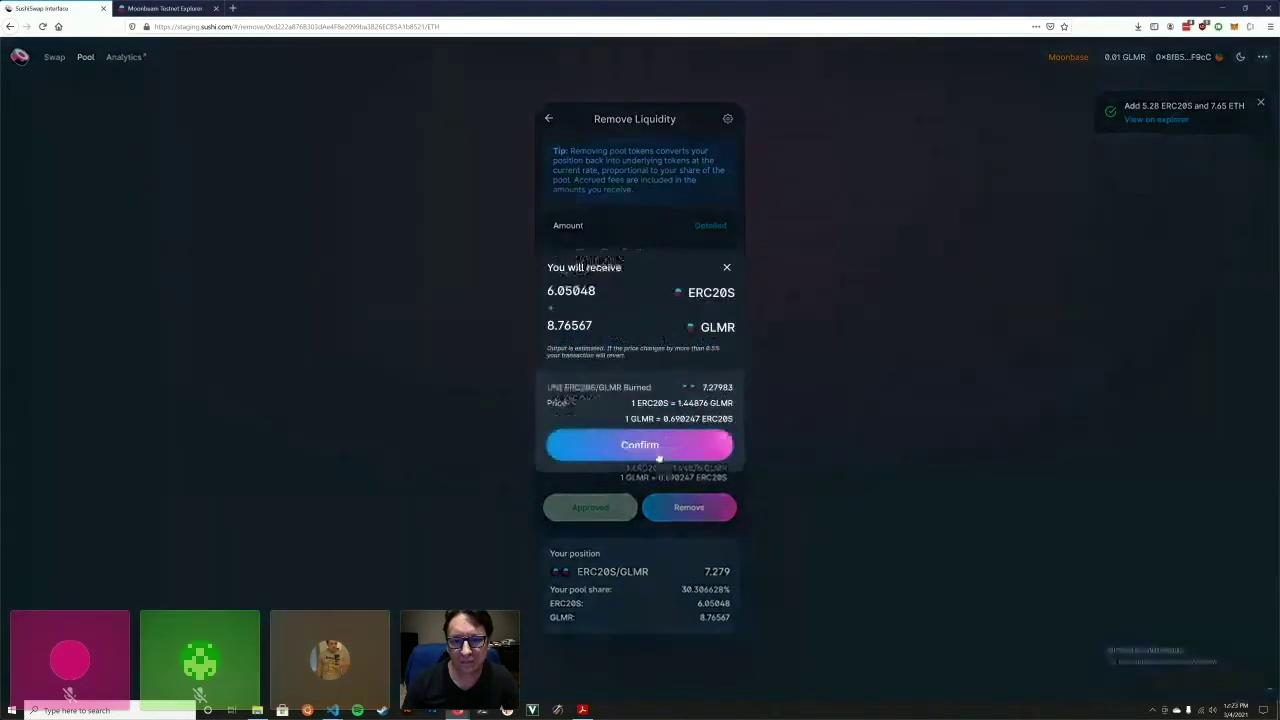
pyautogui.click(656, 452)
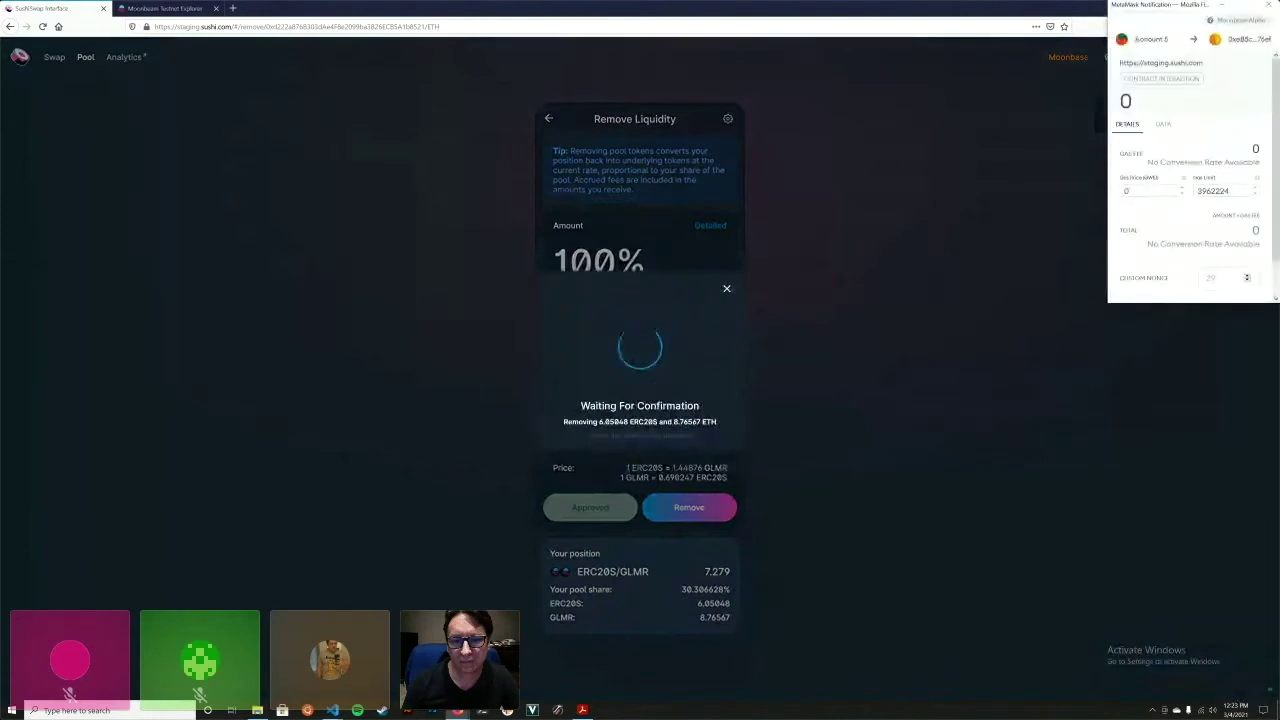
pyautogui.scroll(-2, 1190, 200)
pyautogui.click(1226, 285)
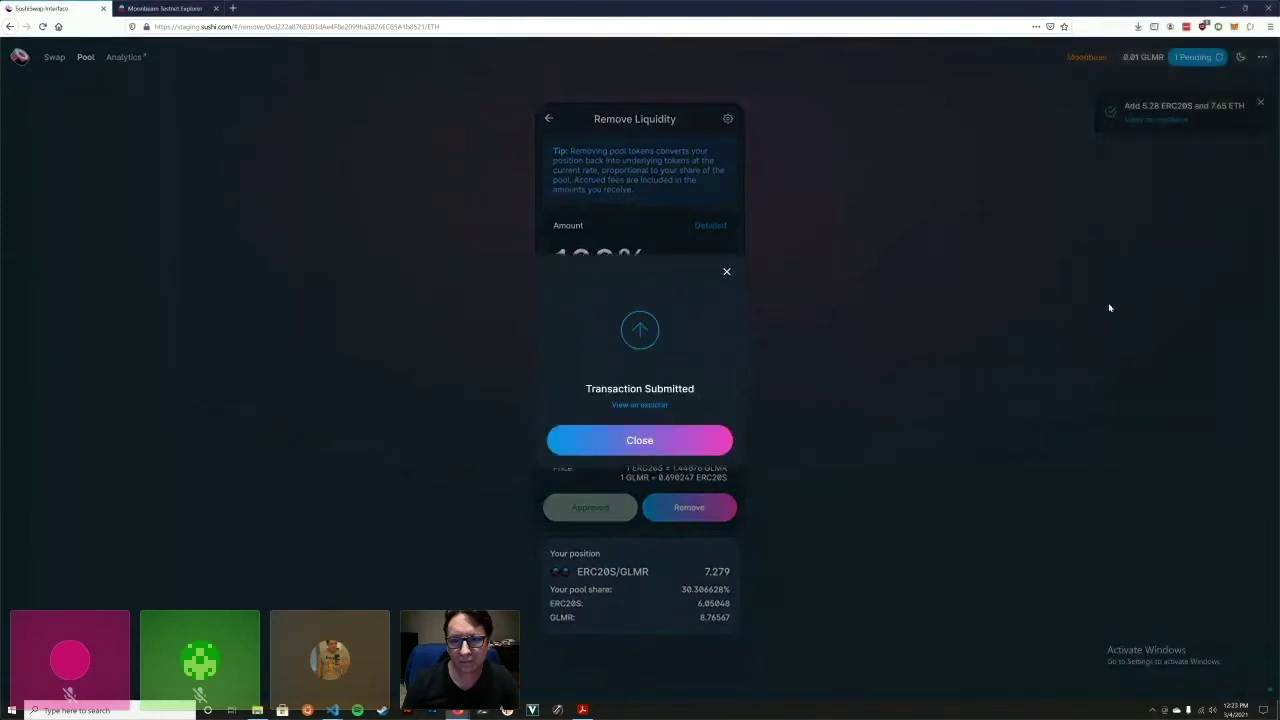
pyautogui.click(636, 448)
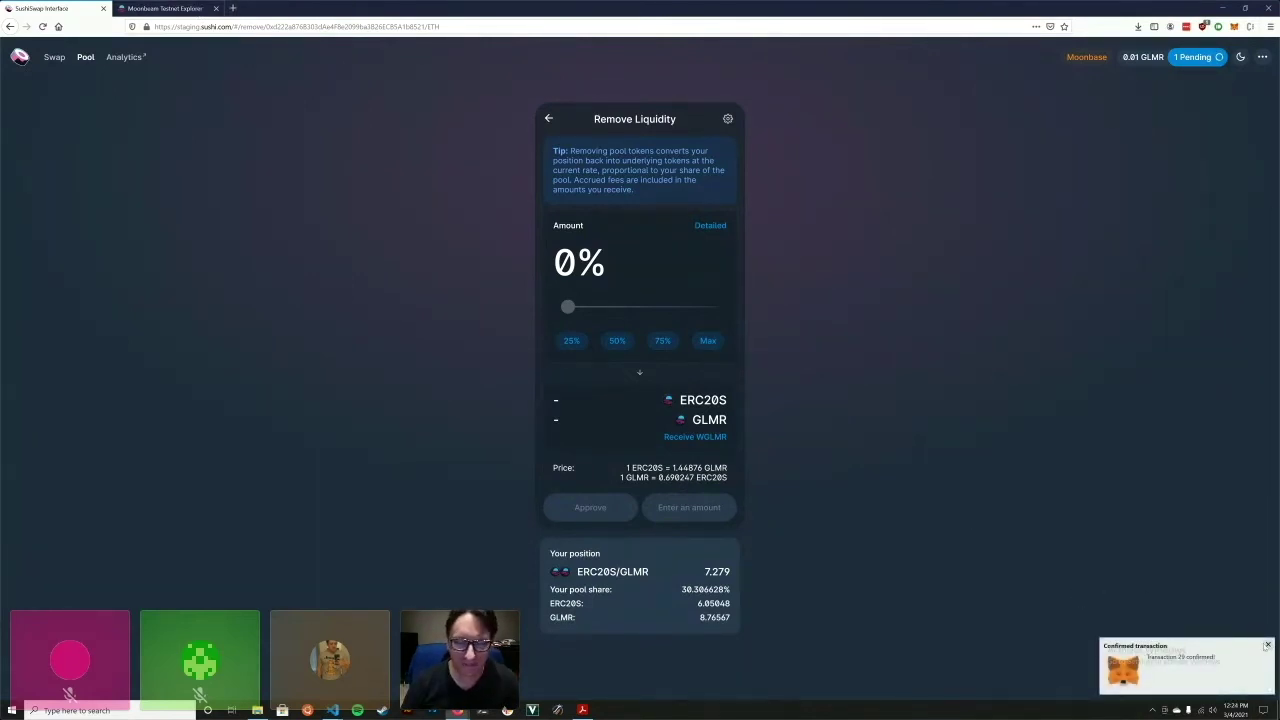
pyautogui.click(1268, 645)
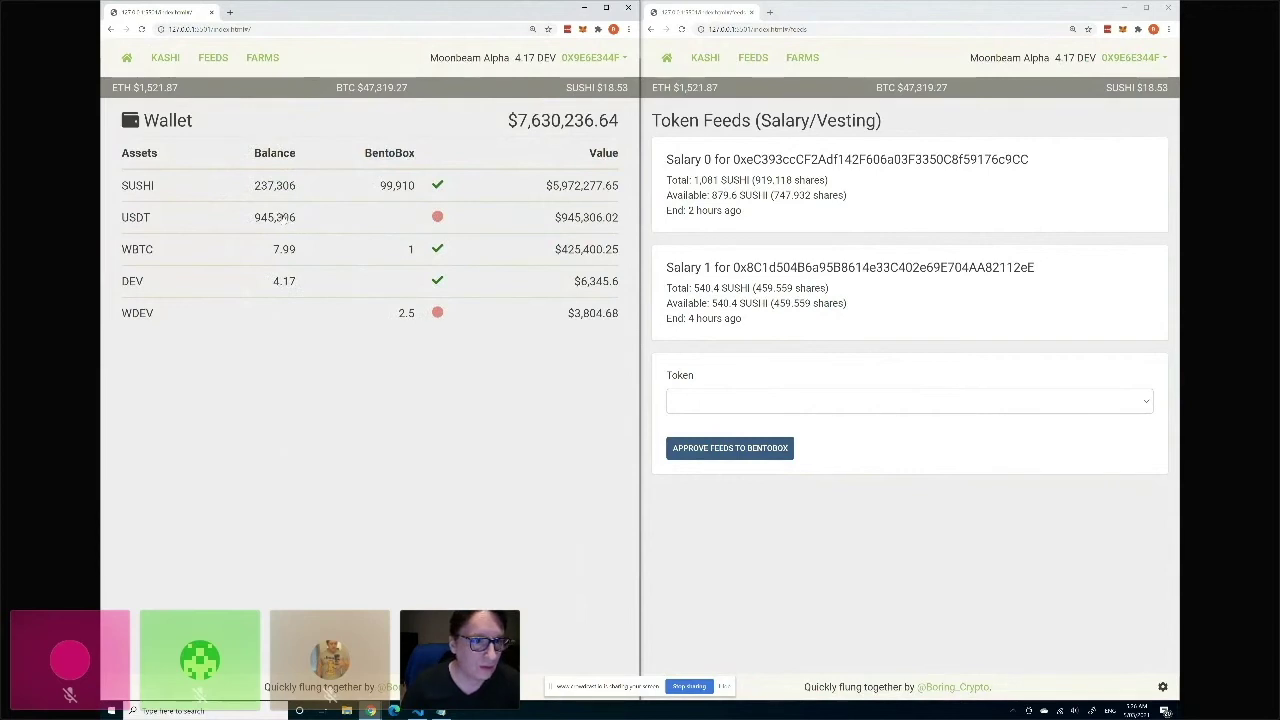
pyautogui.click(284, 217)
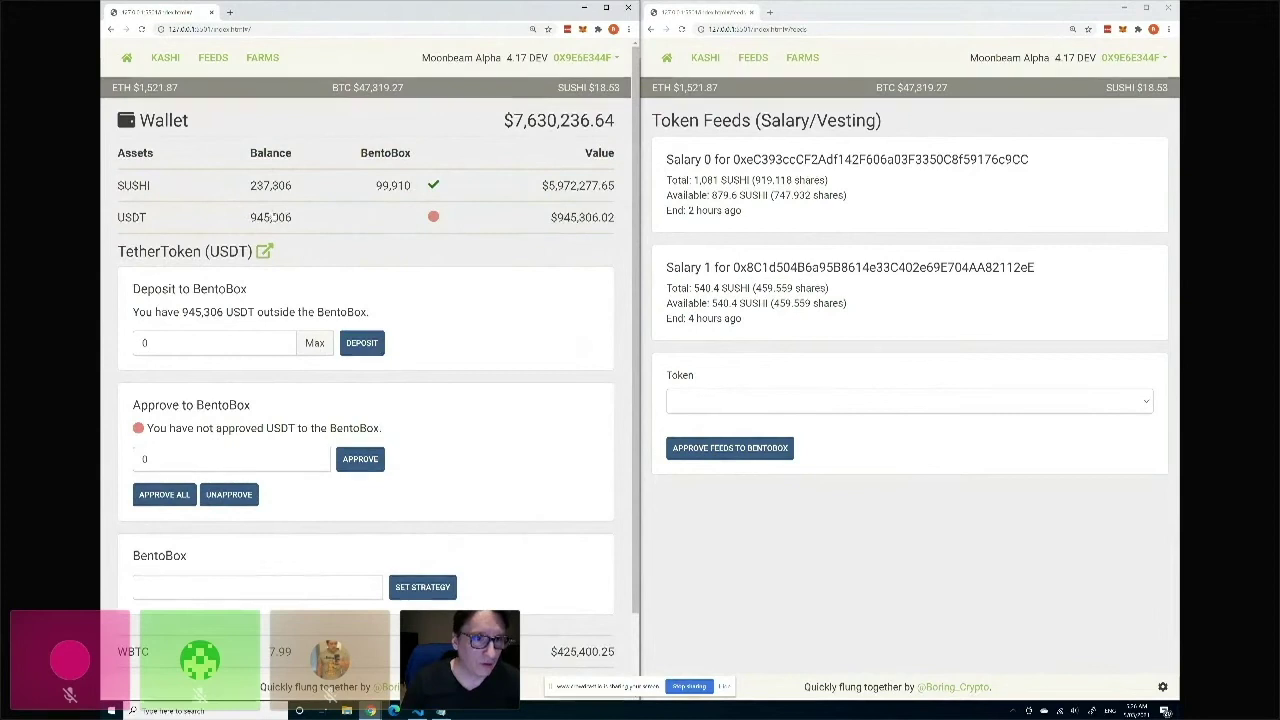
pyautogui.click(277, 220)
pyautogui.click(270, 183)
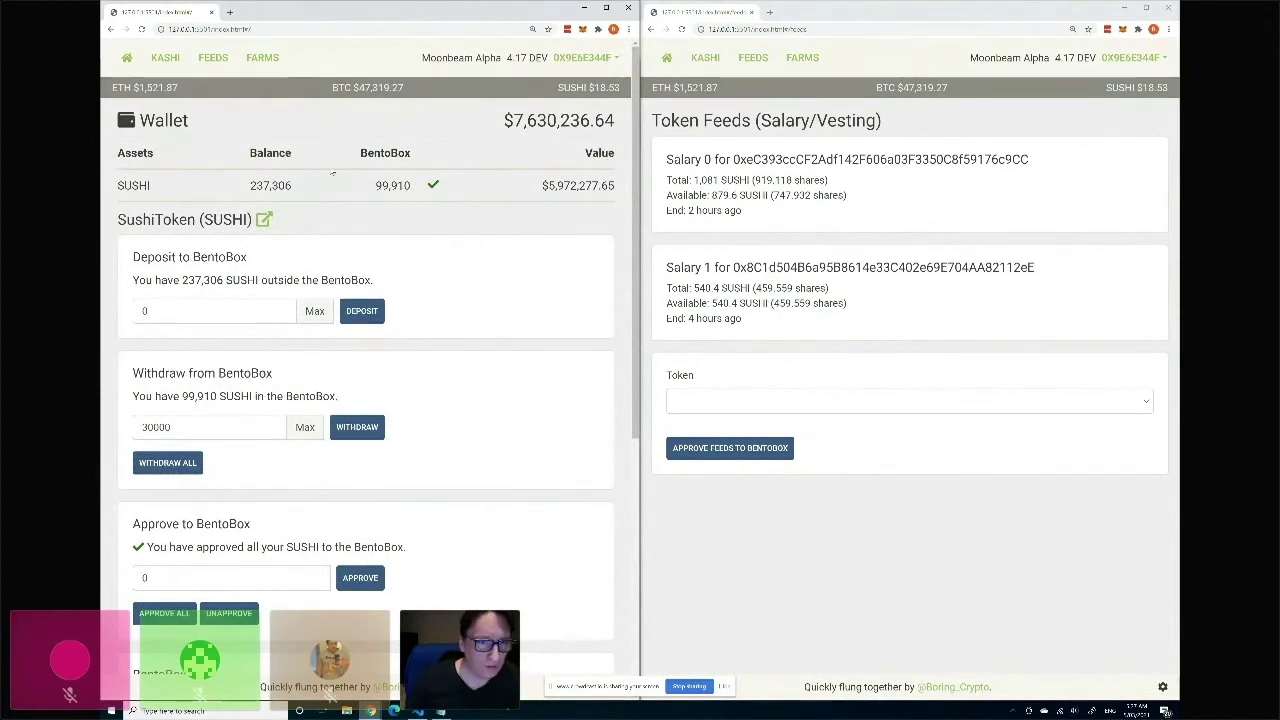
pyautogui.click(298, 185)
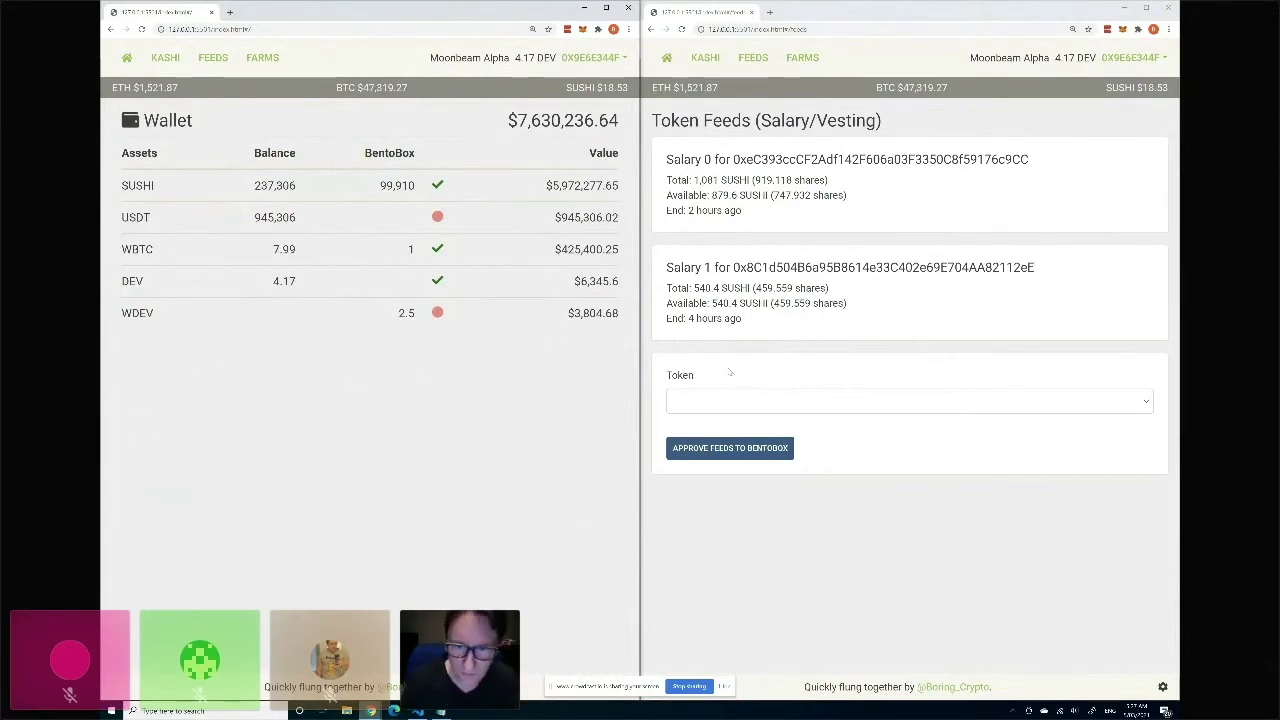
# Submit a SUSHI salary to the pasted recipient address with 30-minute vesting and amount 1000.
pyautogui.click(737, 400)
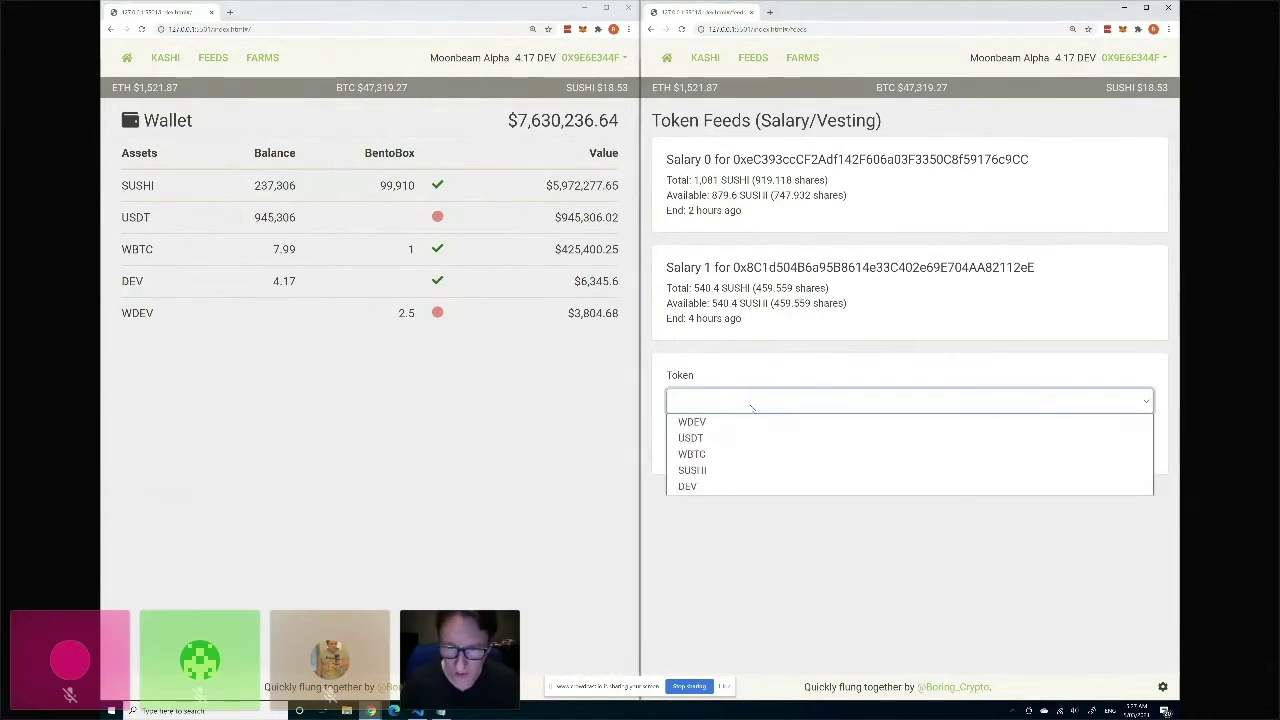
pyautogui.click(698, 471)
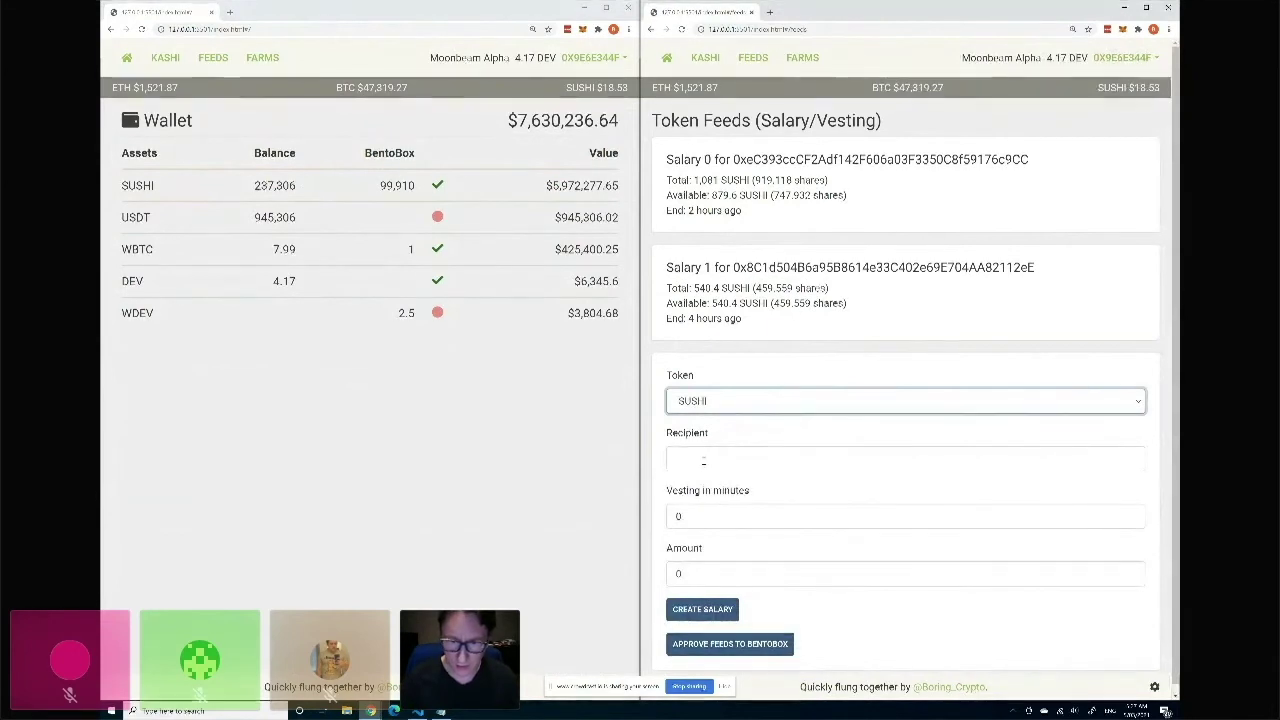
pyautogui.click(703, 461)
pyautogui.write('0x9e6e344f94305d36eA59912b0911fE2c9149Ed3E')
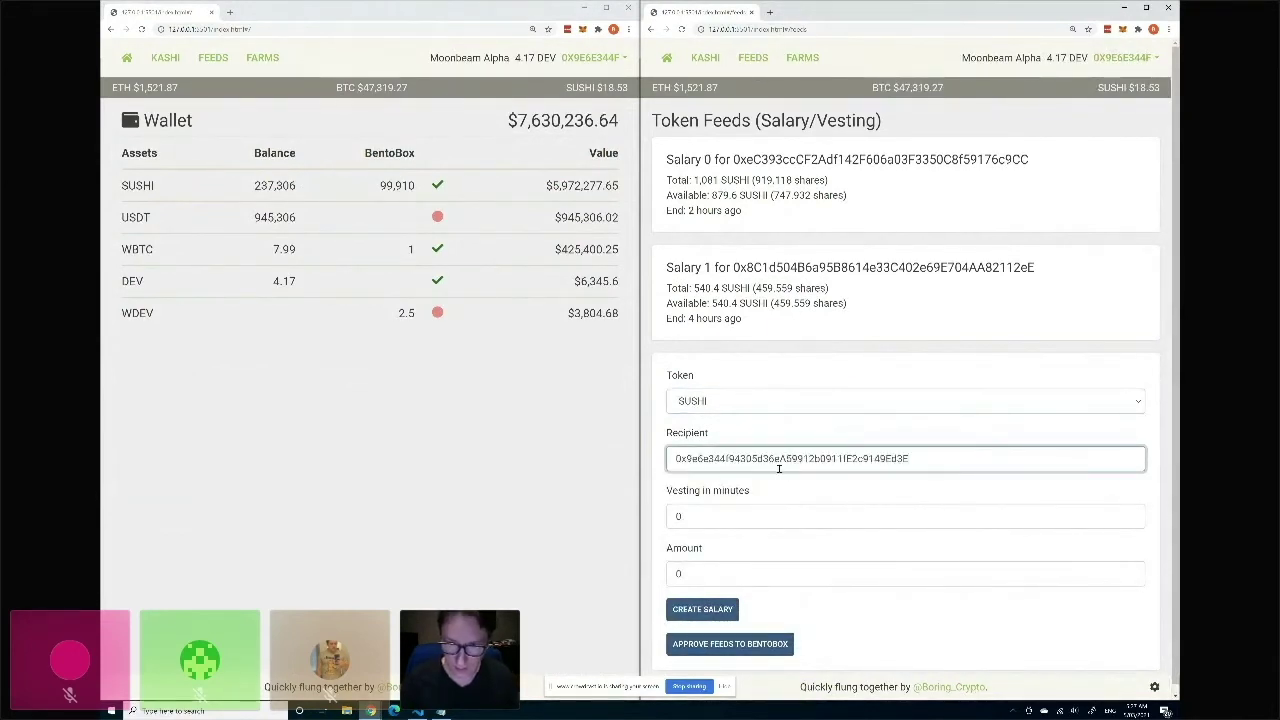
pyautogui.press('Tab')
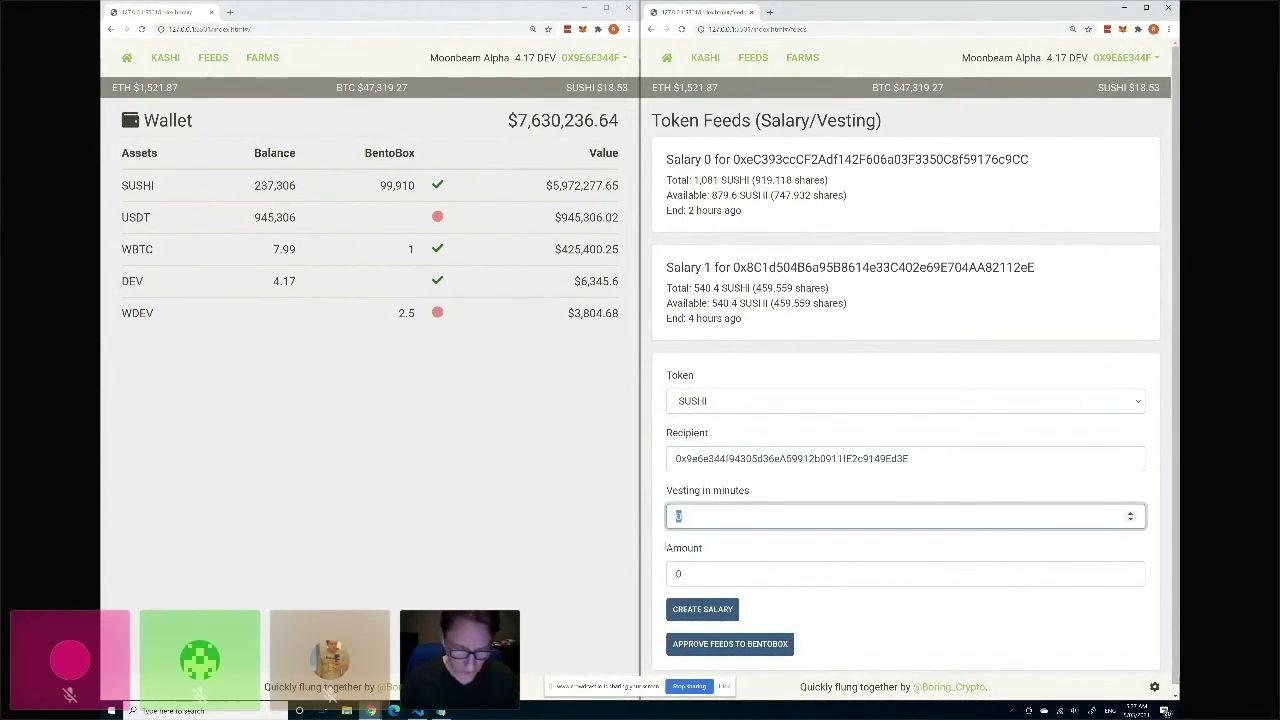
pyautogui.write('30')
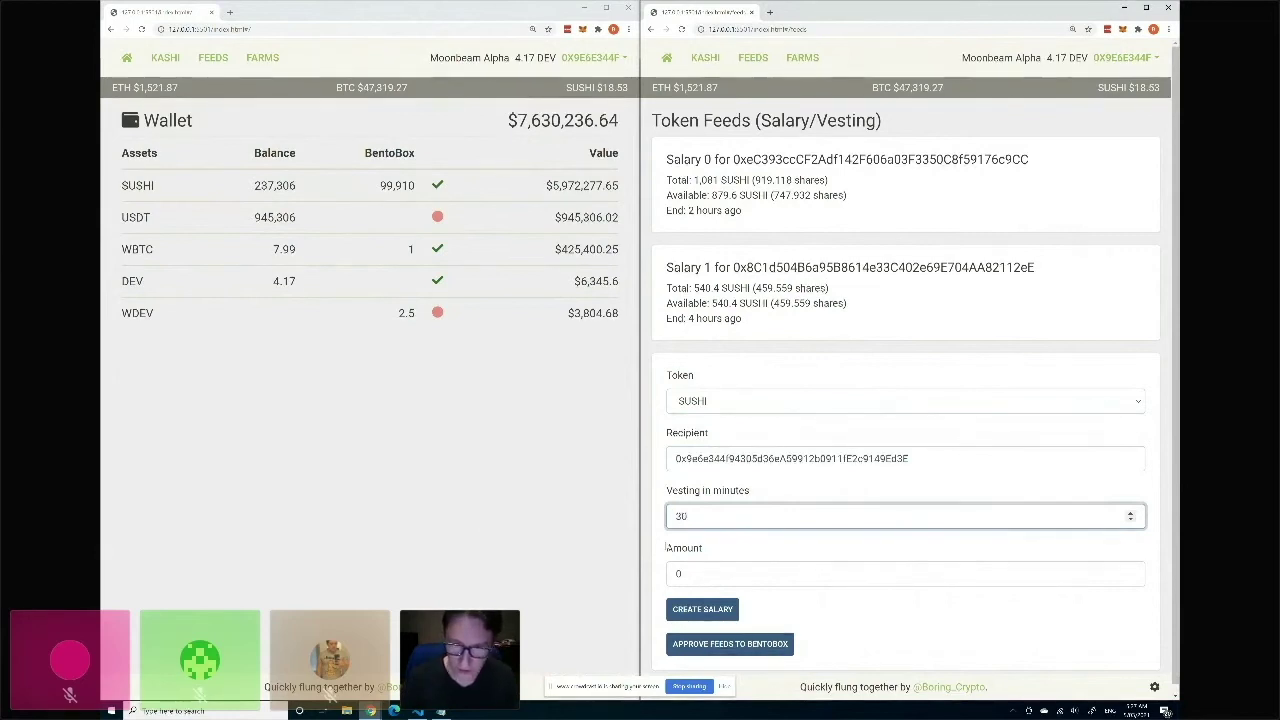
pyautogui.press('Tab')
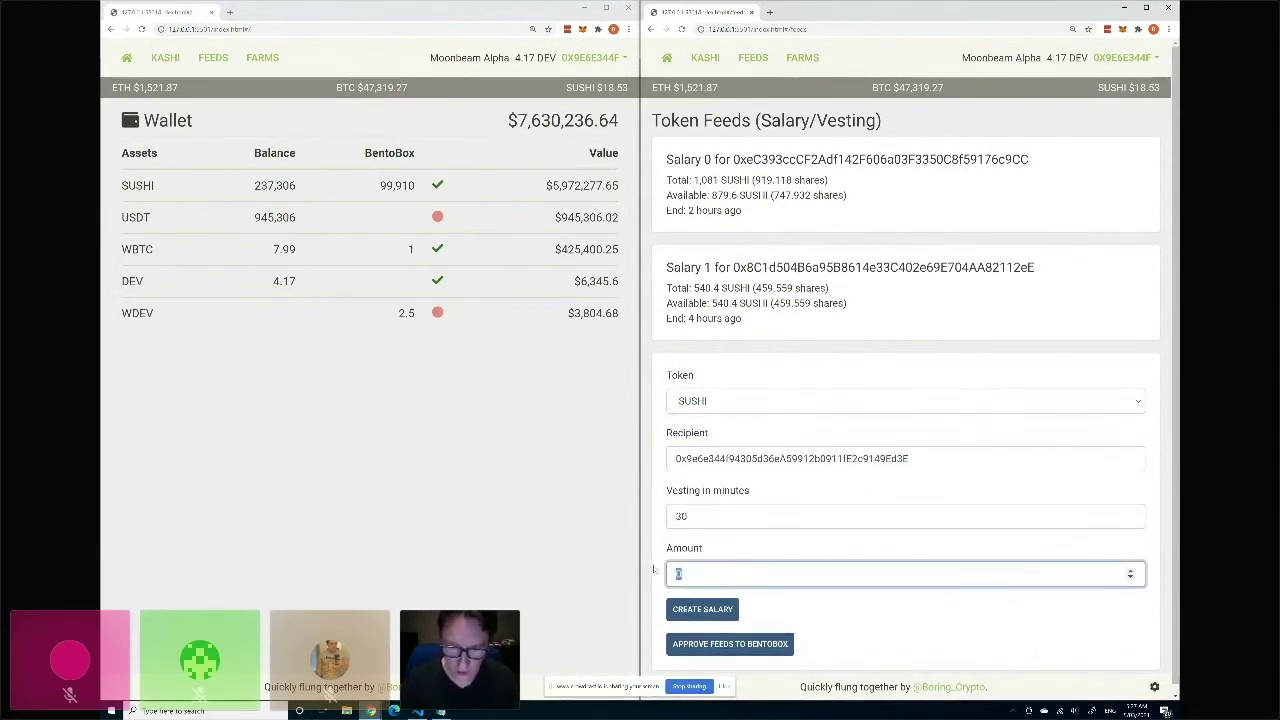
pyautogui.write('1000')
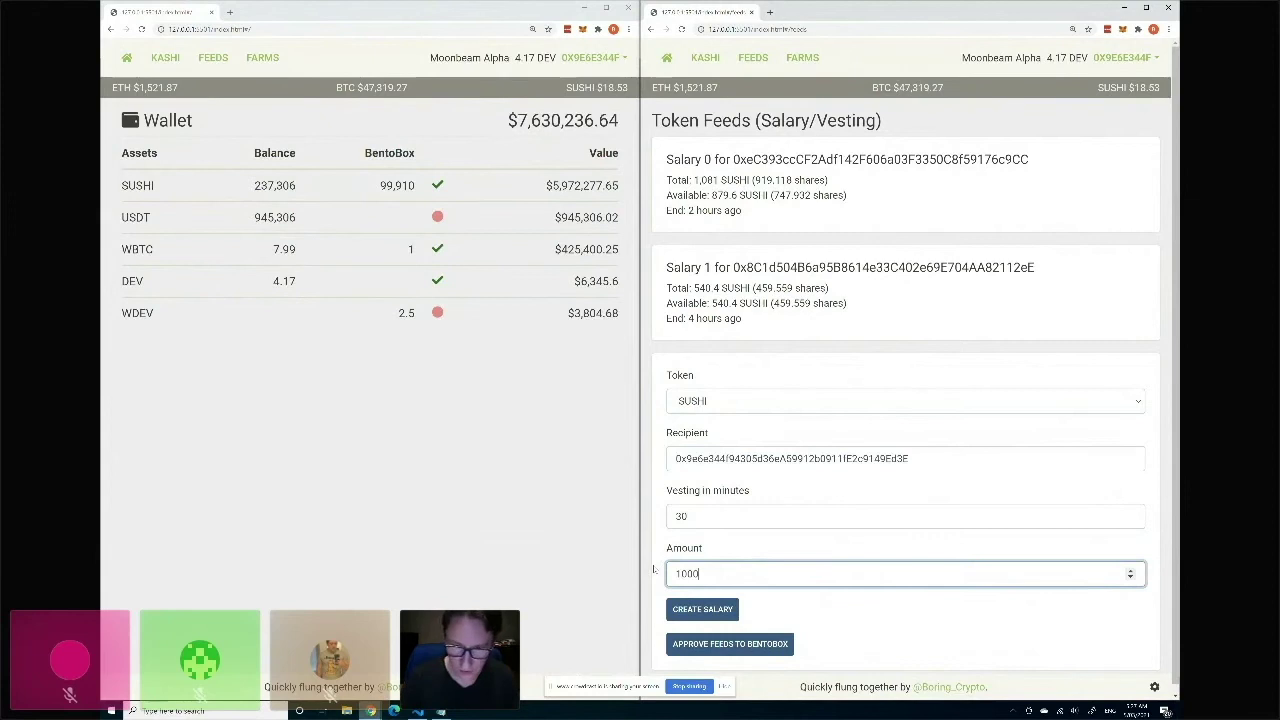
pyautogui.click(711, 612)
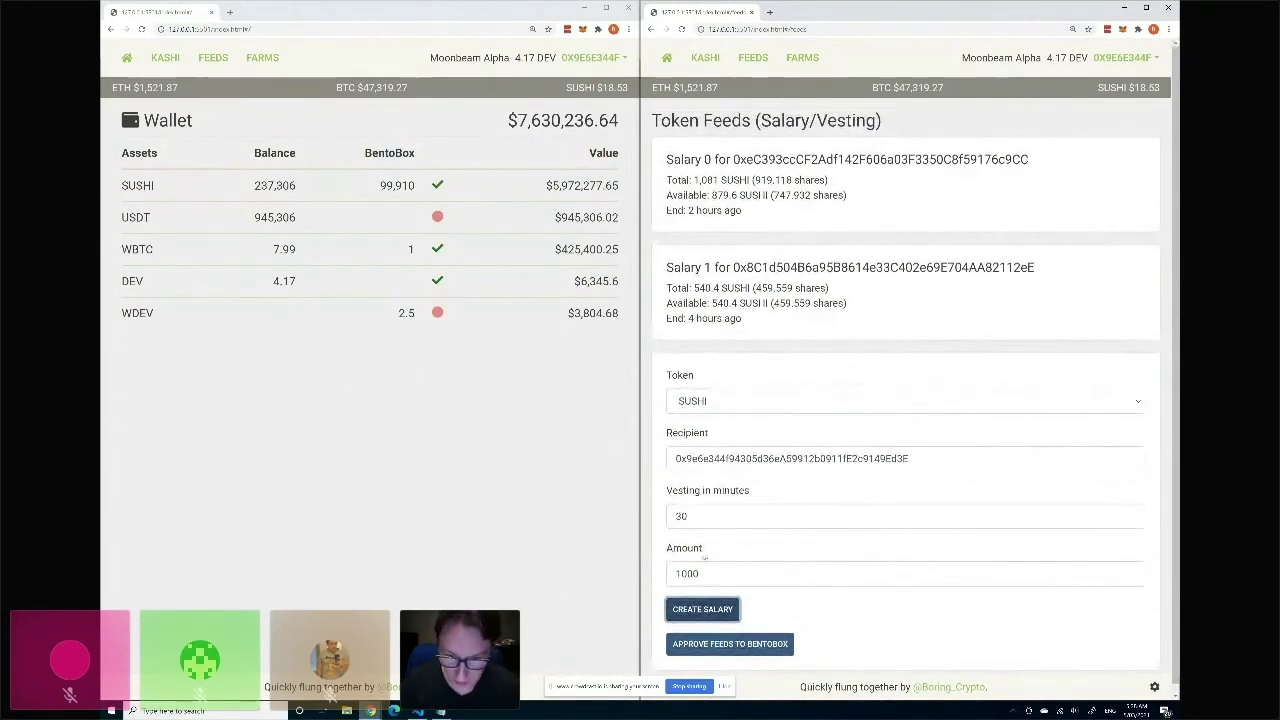
# Change the vesting period to 60 minutes and submit the salary again.
pyautogui.doubleClick(689, 516)
pyautogui.write('60')
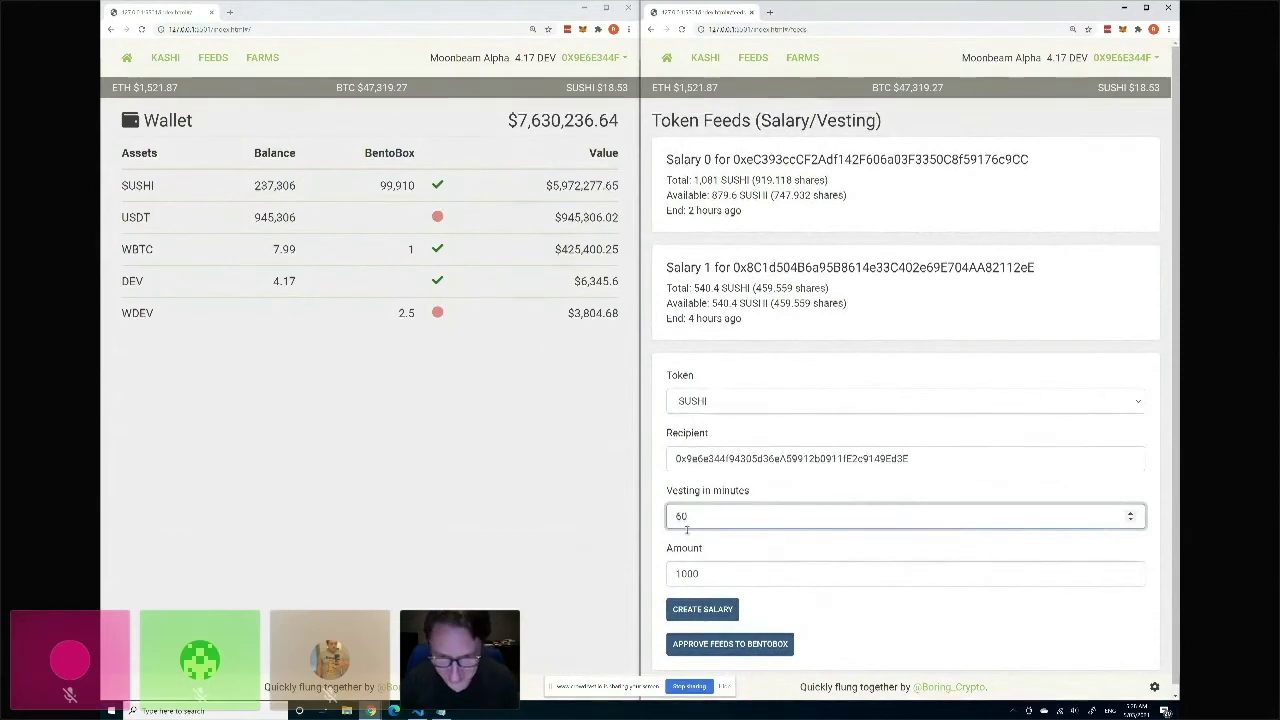
pyautogui.click(698, 616)
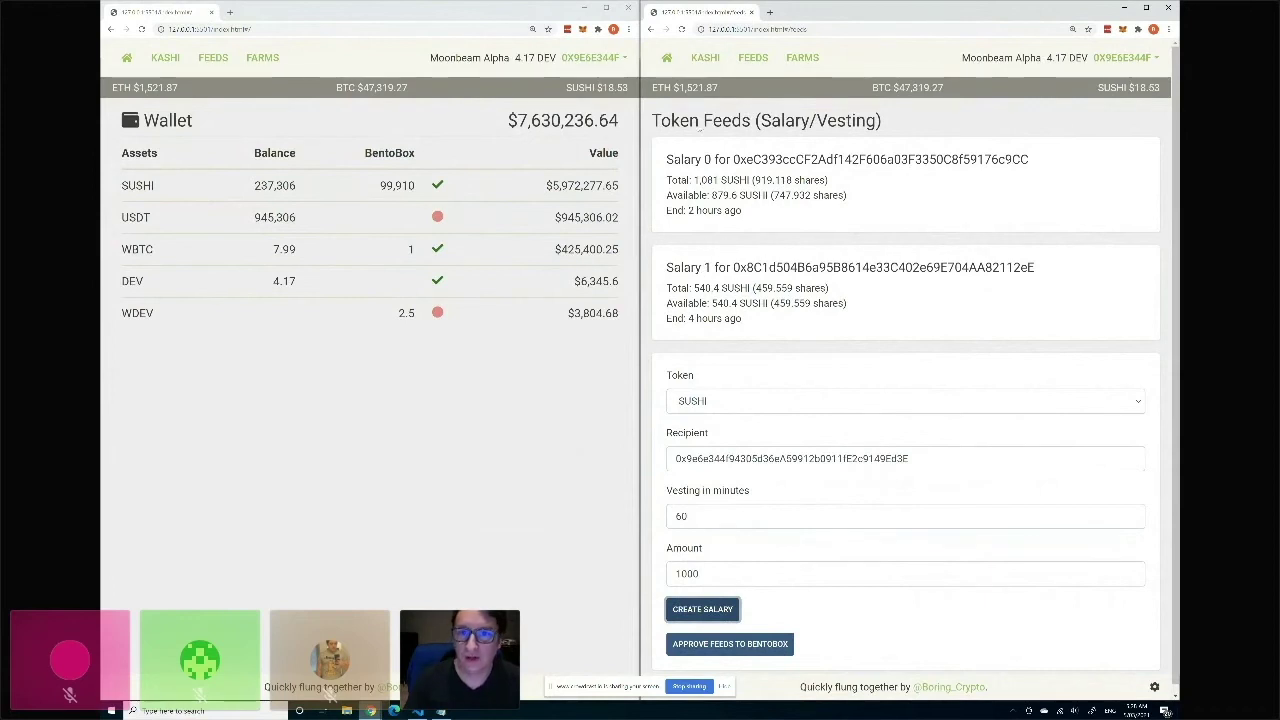
# Reload the Token Feeds page and reconnect MetaMask, unlocking it with the wallet password.
pyautogui.click(681, 29)
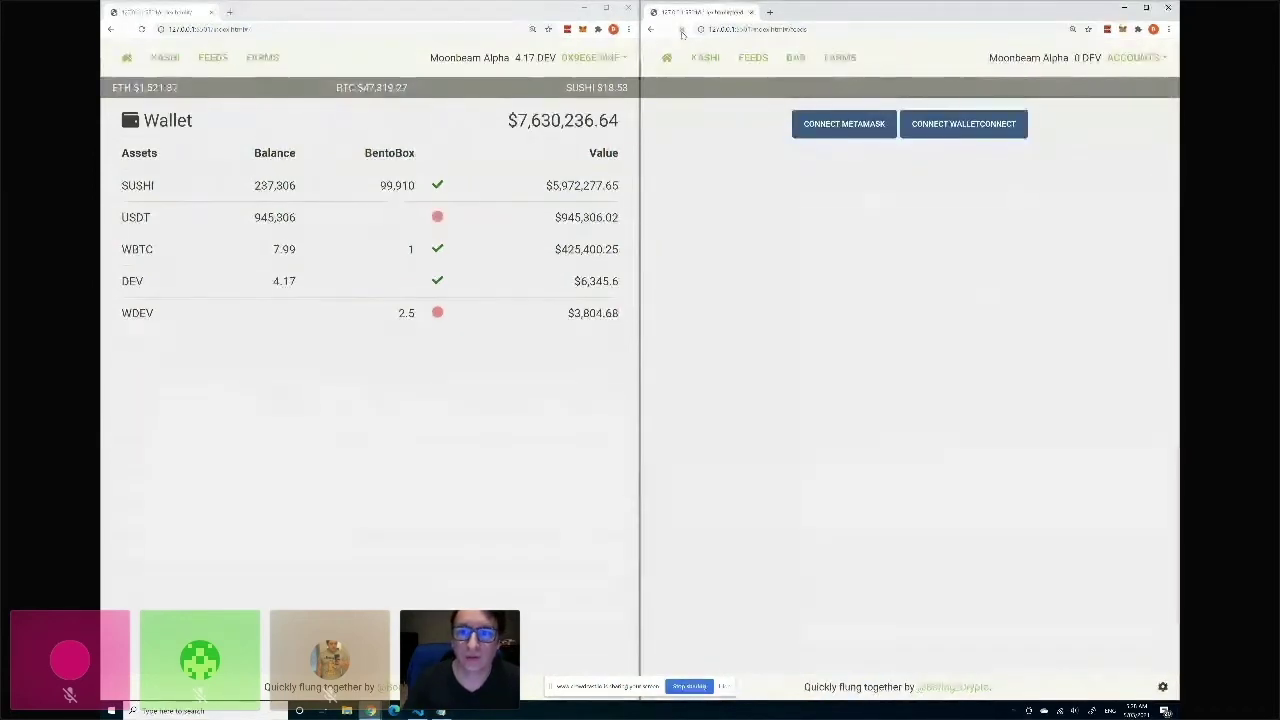
pyautogui.click(845, 123)
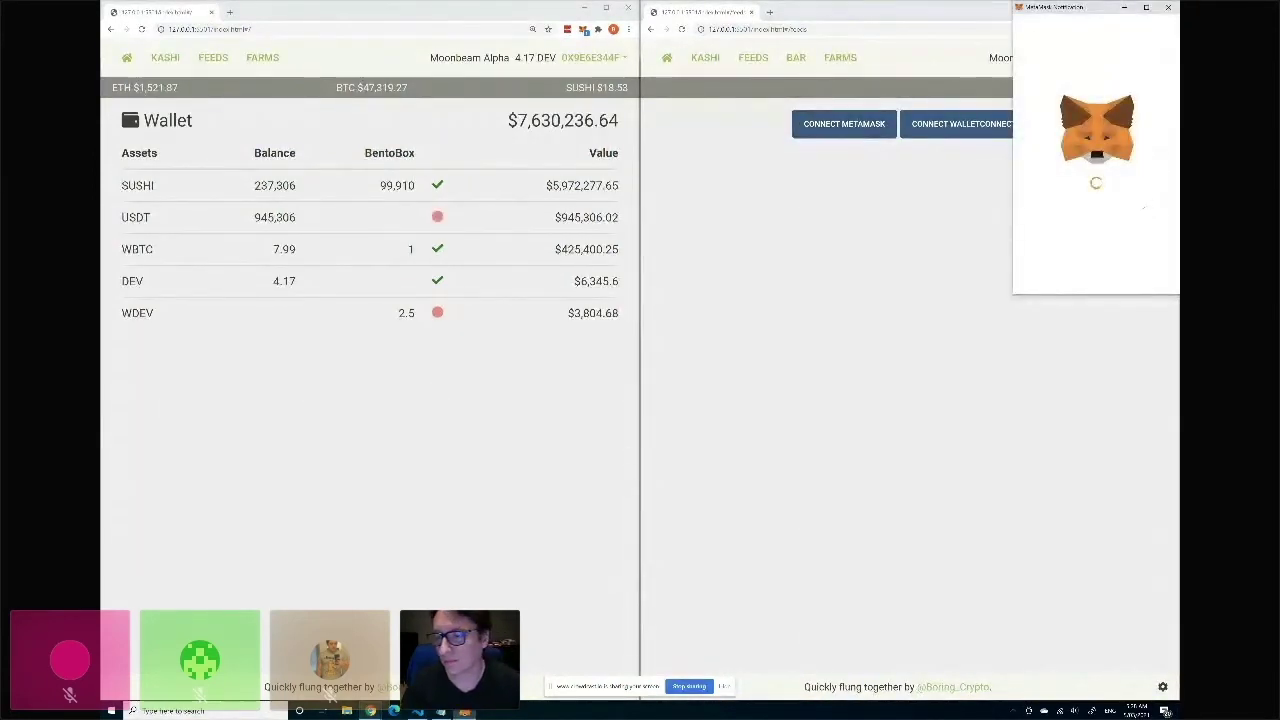
pyautogui.write('••••••••')
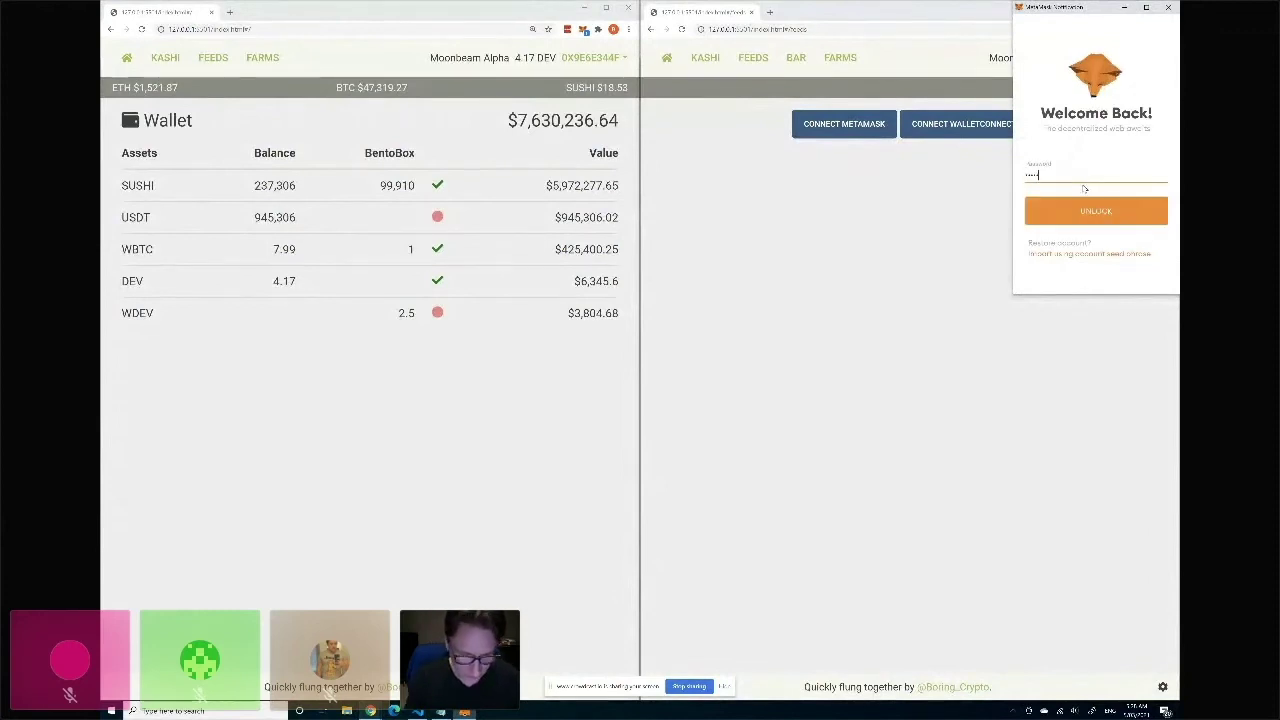
pyautogui.press('Return')
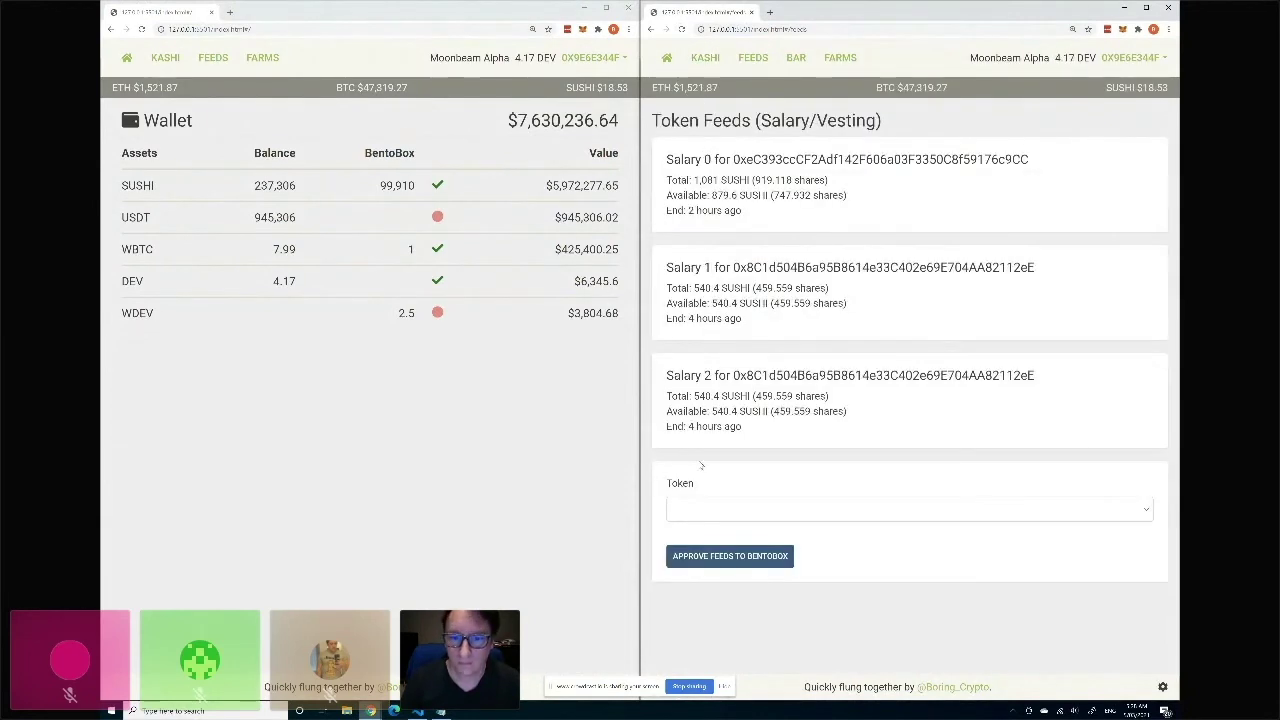
# Fill the salary form with SUSHI, the pasted recipient address, 30-minute vesting and amount 1000.
pyautogui.click(707, 500)
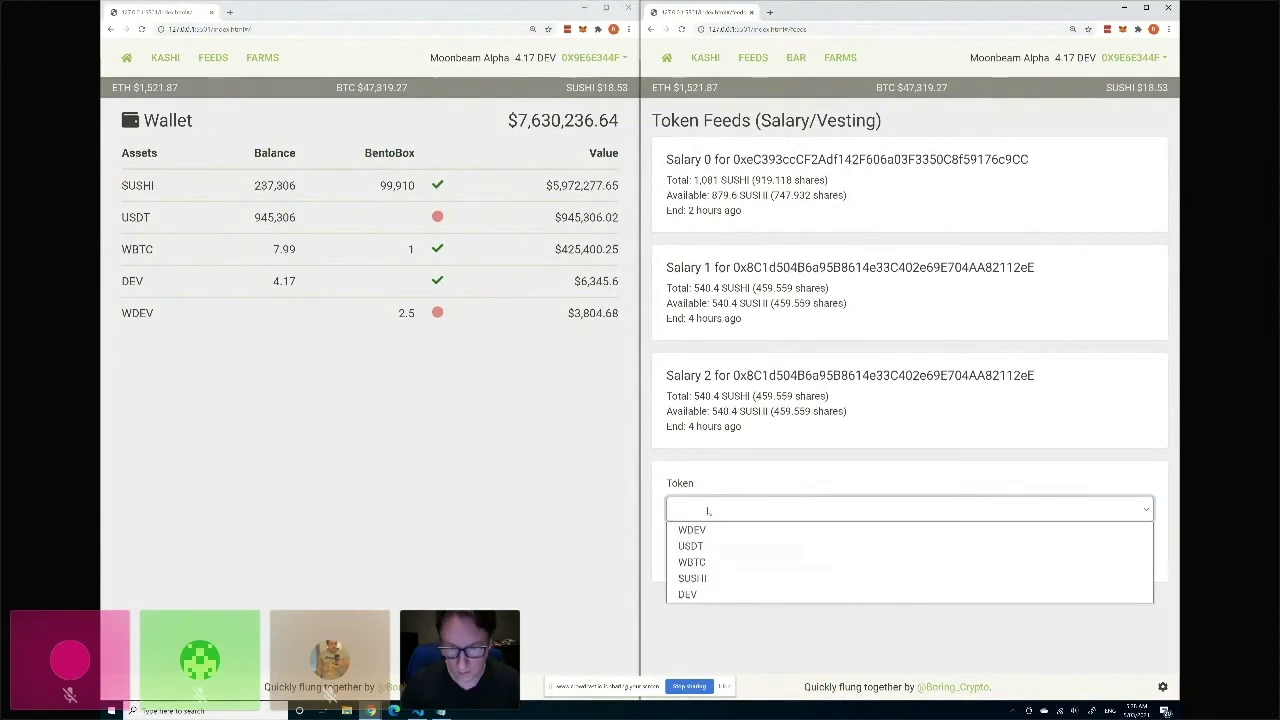
pyautogui.click(701, 562)
pyautogui.click(701, 567)
pyautogui.write('0x9e6e344f94305d36eA59912b09111E2c9149Ed3E')
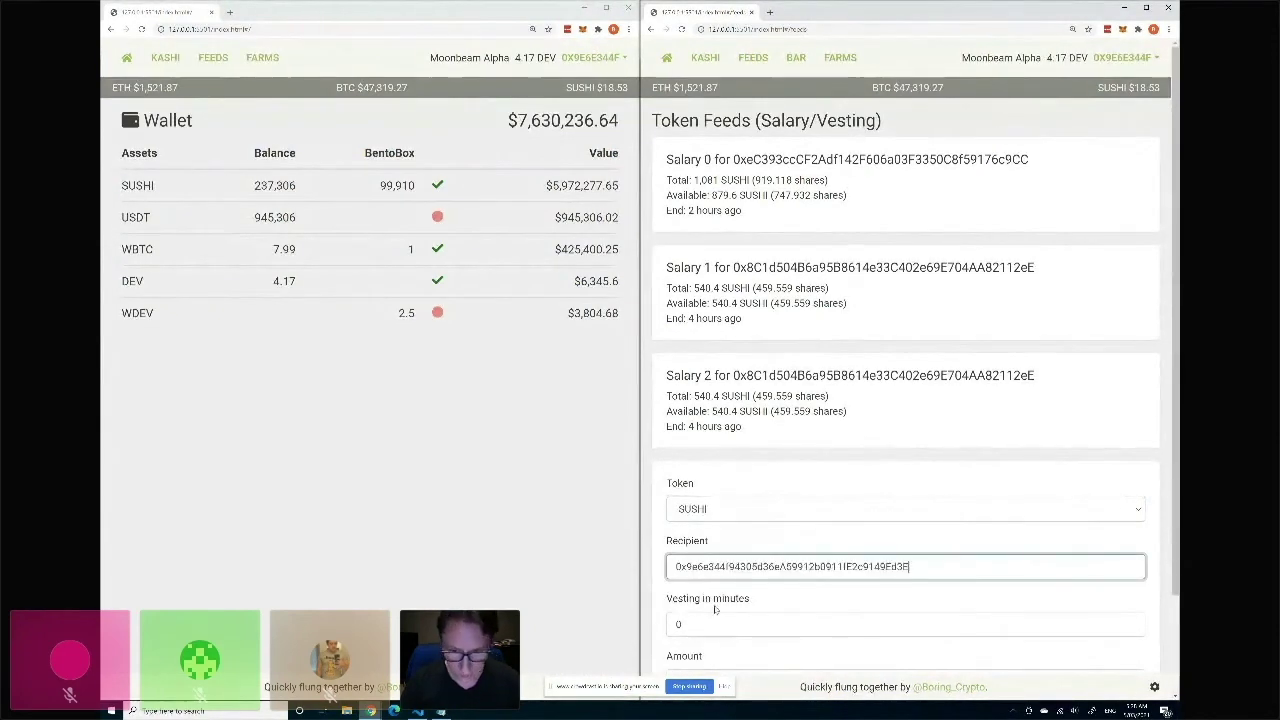
pyautogui.click(660, 623)
pyautogui.write('30')
pyautogui.scroll(-1, 688, 585)
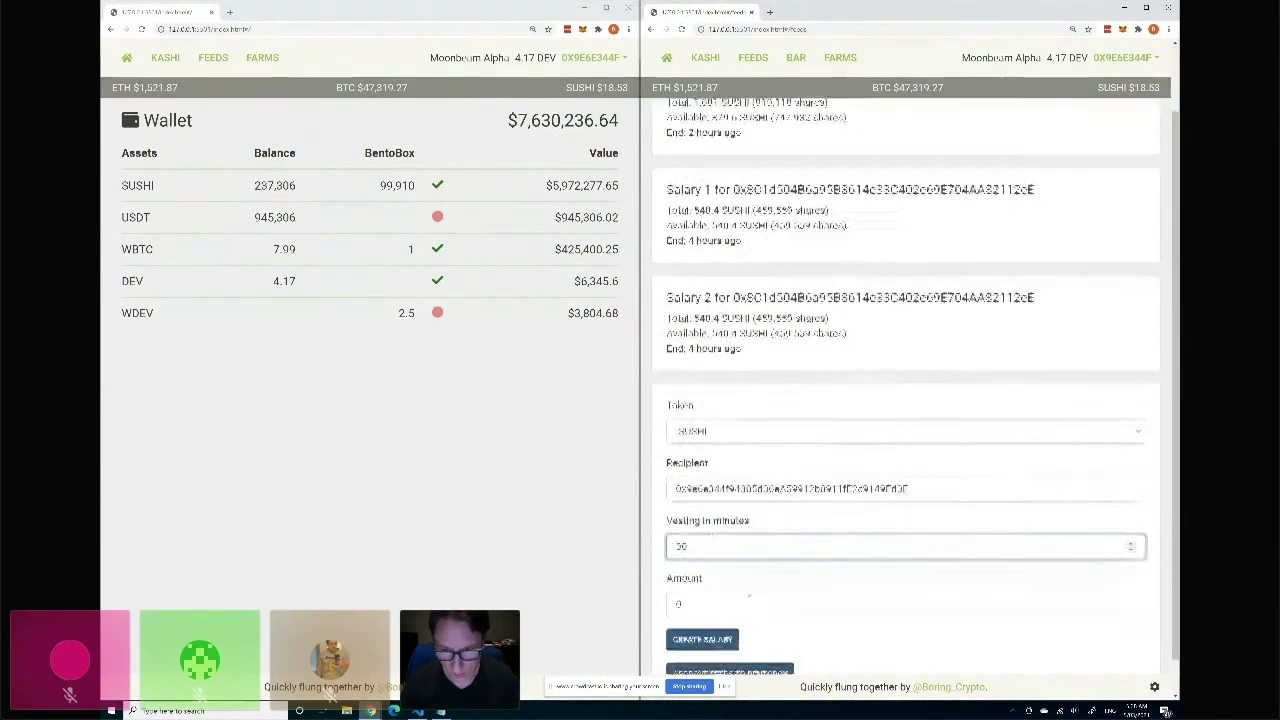
pyautogui.moveTo(688, 585); pyautogui.dragTo(668, 586)
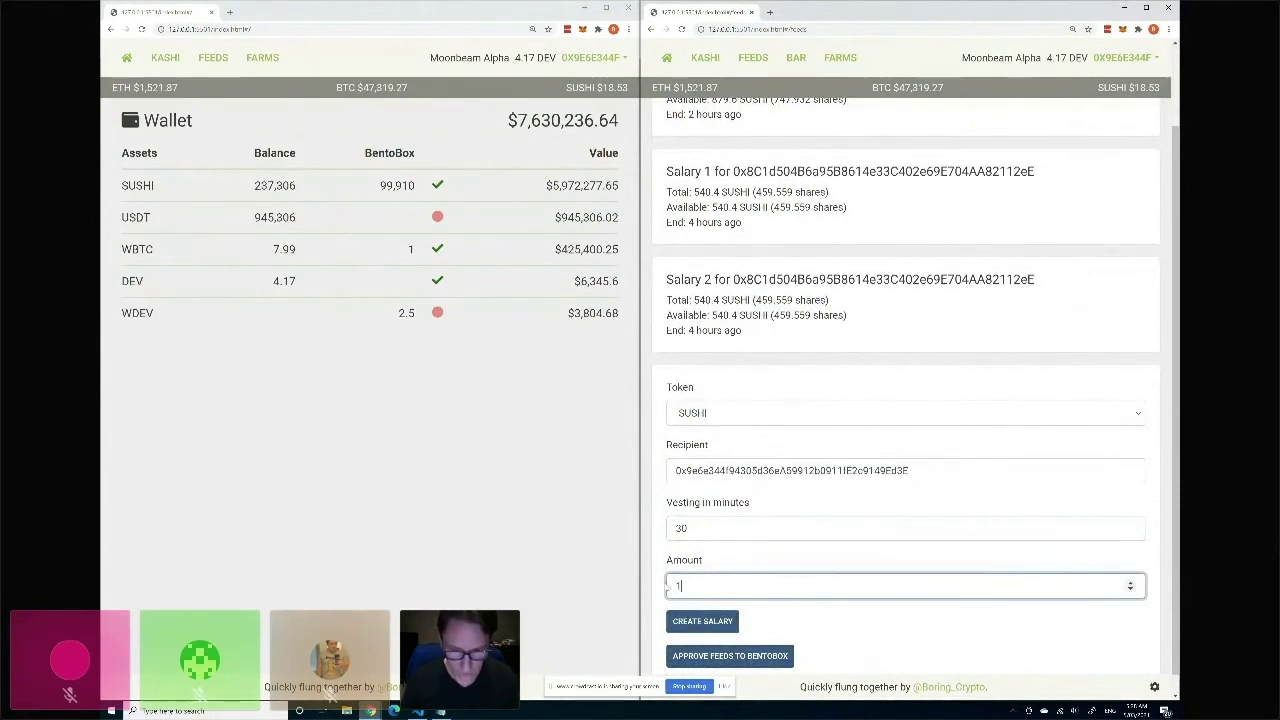
# Create the 1,000 SUSHI salary, confirm it in MetaMask, and open the SUSHI wallet details.
pyautogui.click(719, 621)
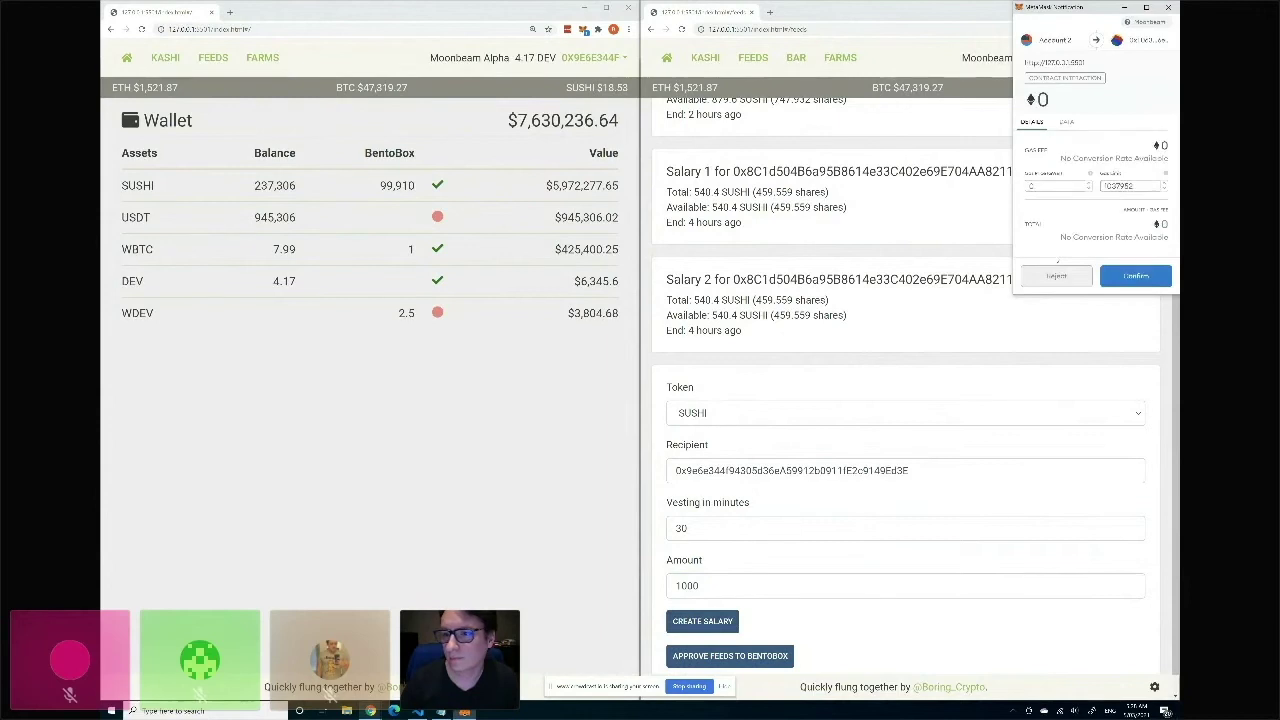
pyautogui.click(1131, 276)
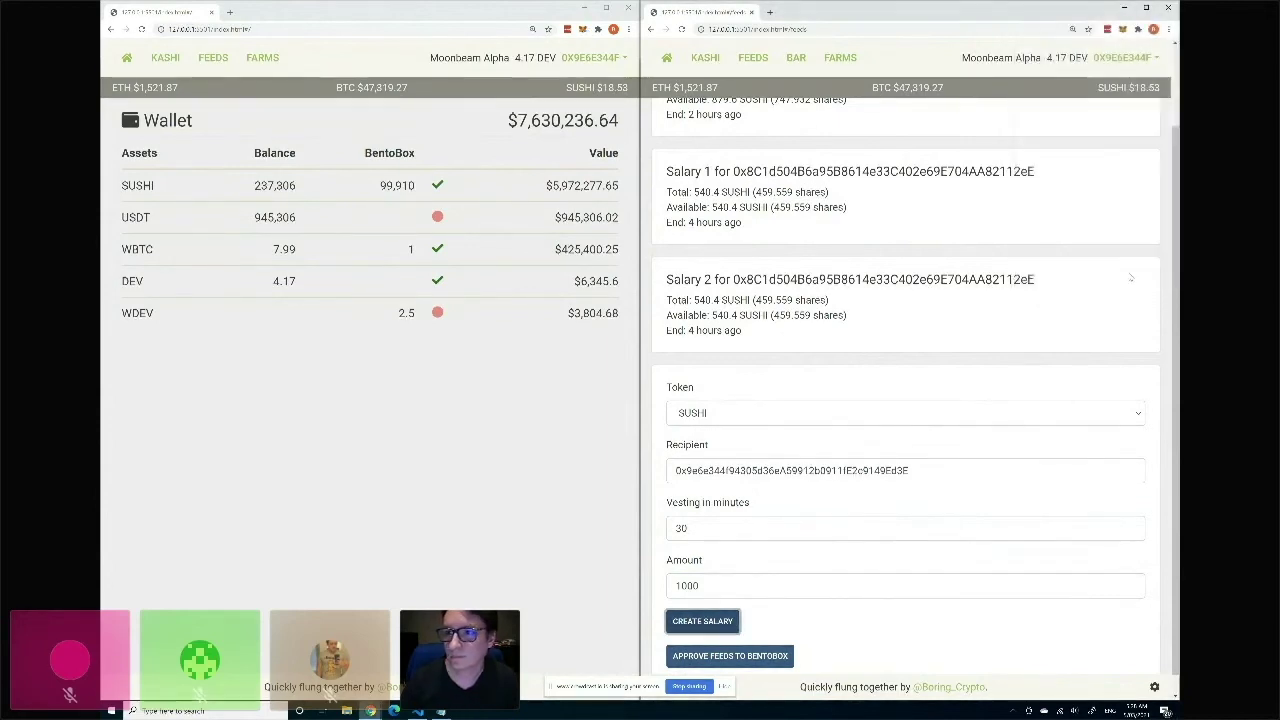
pyautogui.scroll(2, 880, 260)
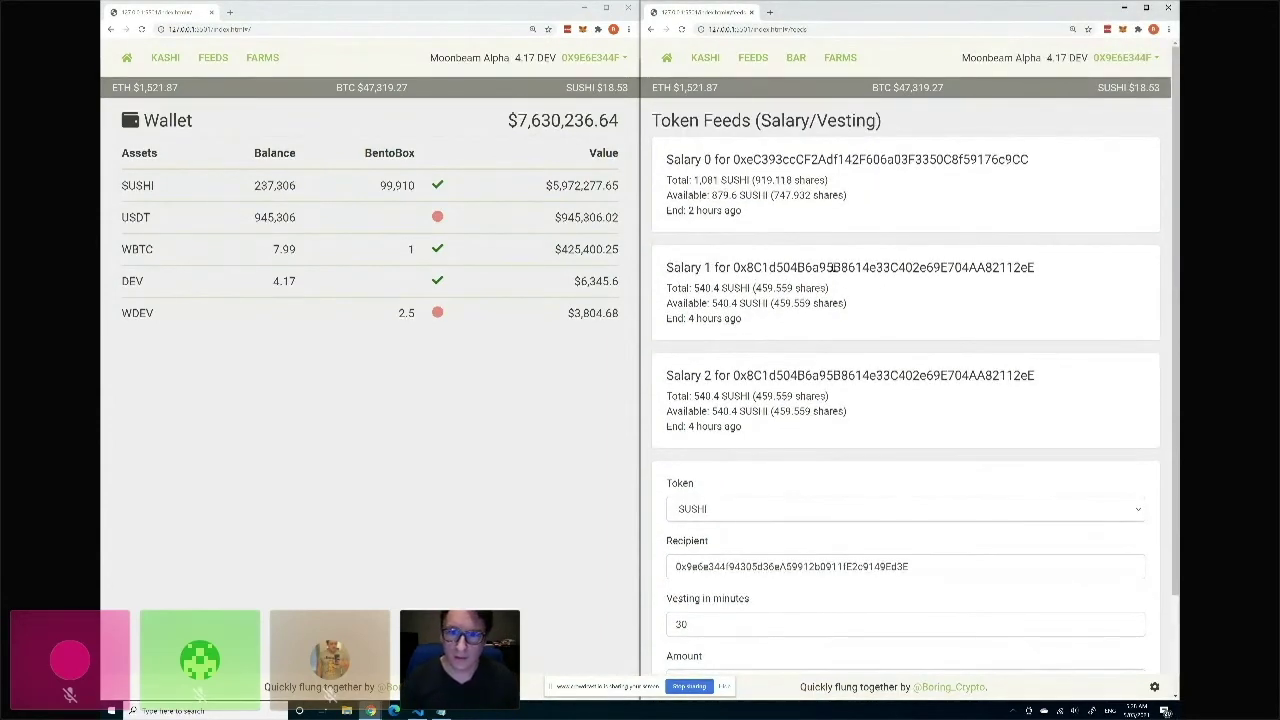
pyautogui.scroll(-2, 822, 272)
pyautogui.scroll(2, 824, 278)
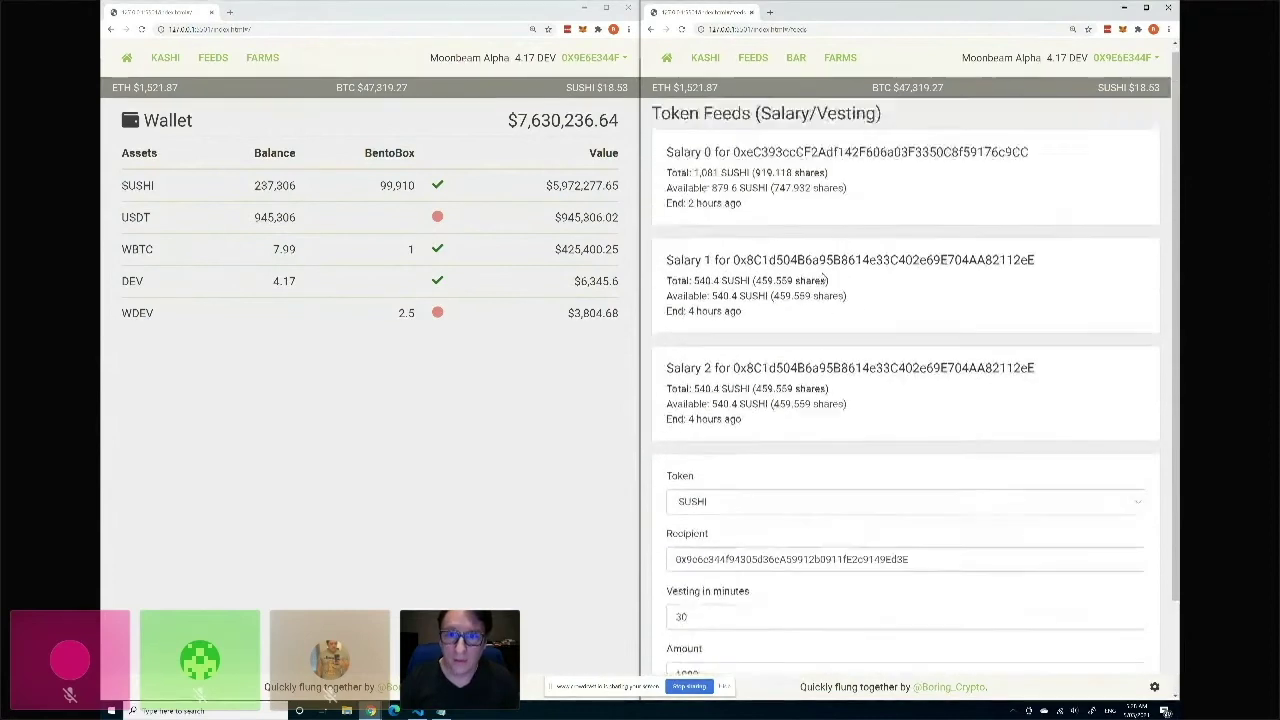
pyautogui.scroll(-2, 822, 275)
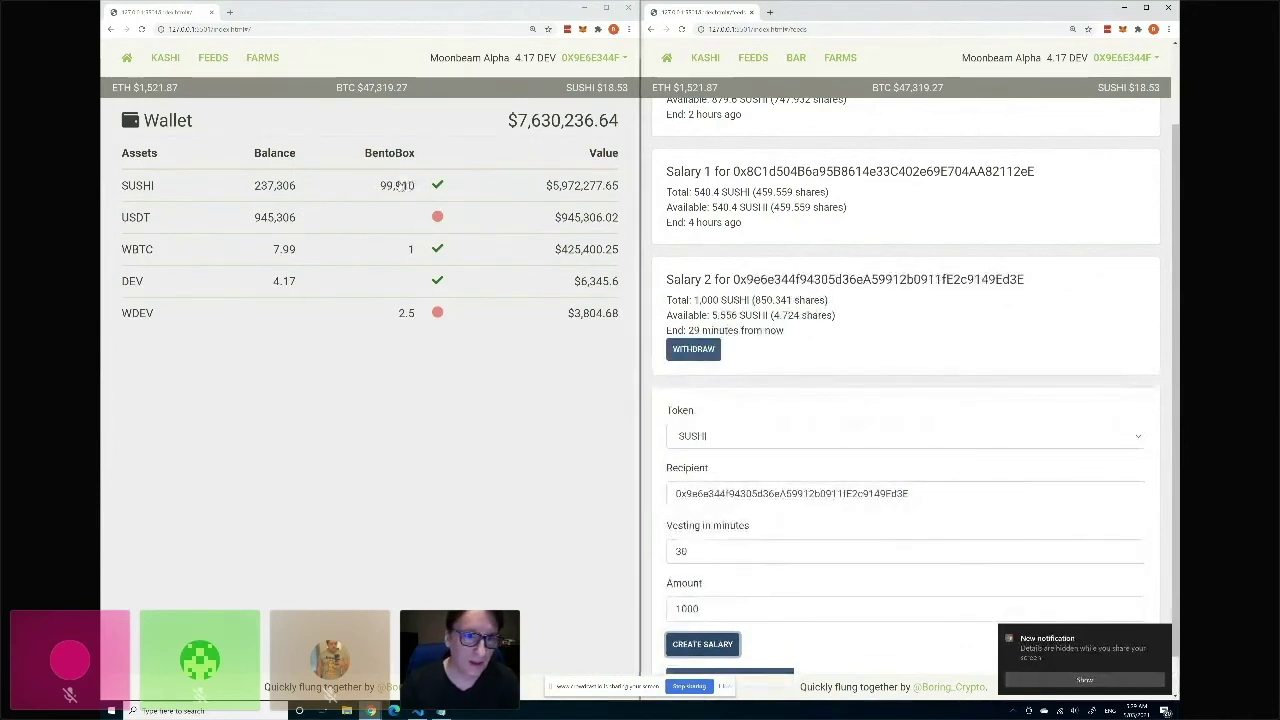
pyautogui.click(400, 189)
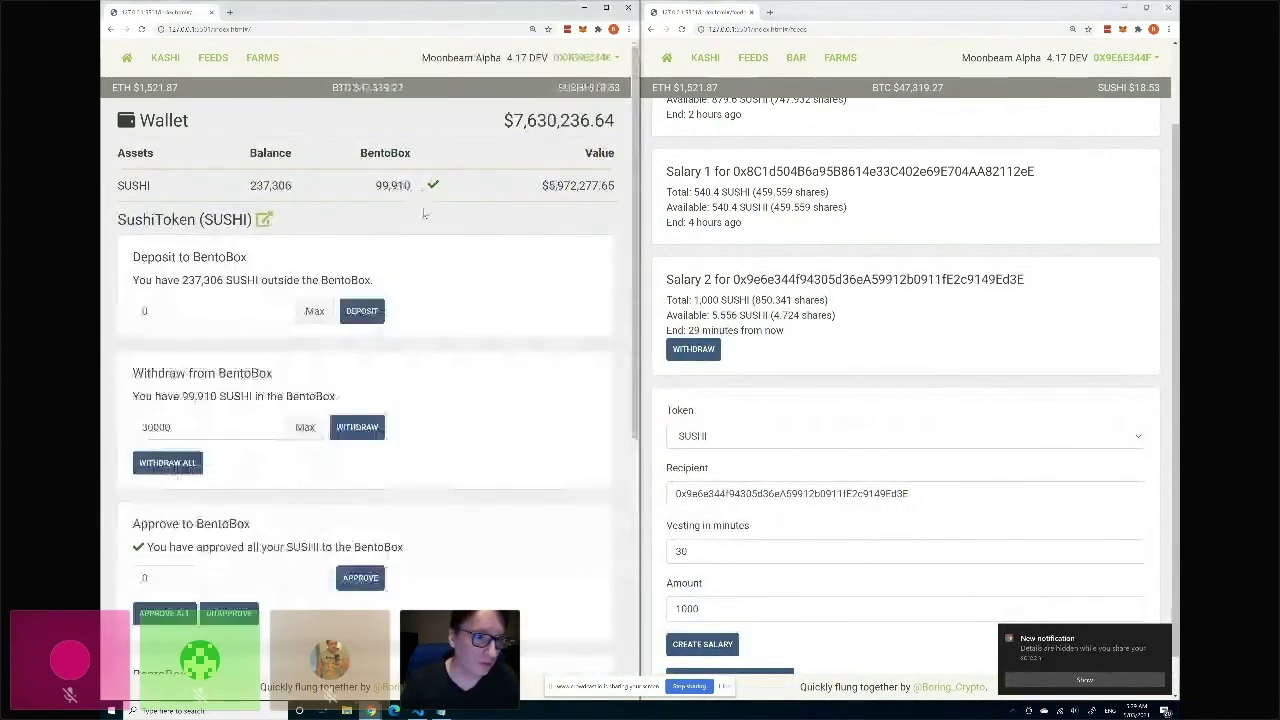
# Collapse the SUSHI details to the full asset list and reload the page to refresh balances.
pyautogui.scroll(-2, 425, 241)
pyautogui.scroll(-4, 425, 241)
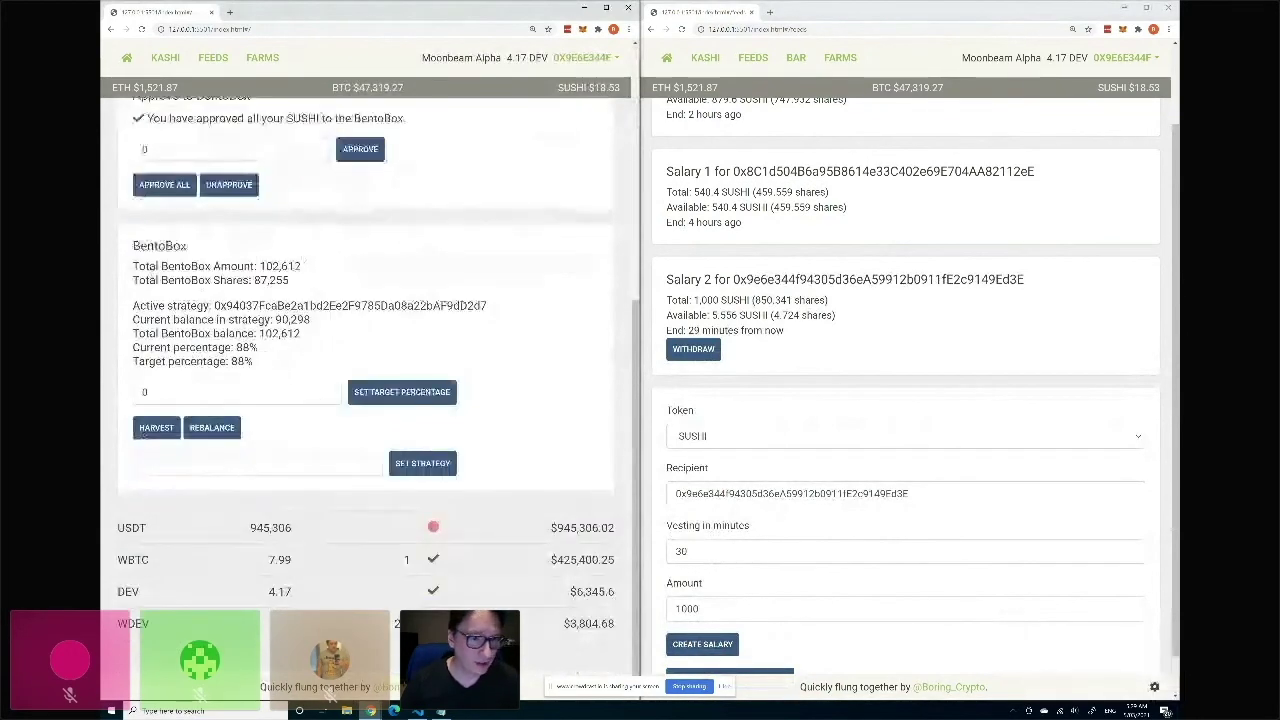
pyautogui.scroll(3, 240, 266)
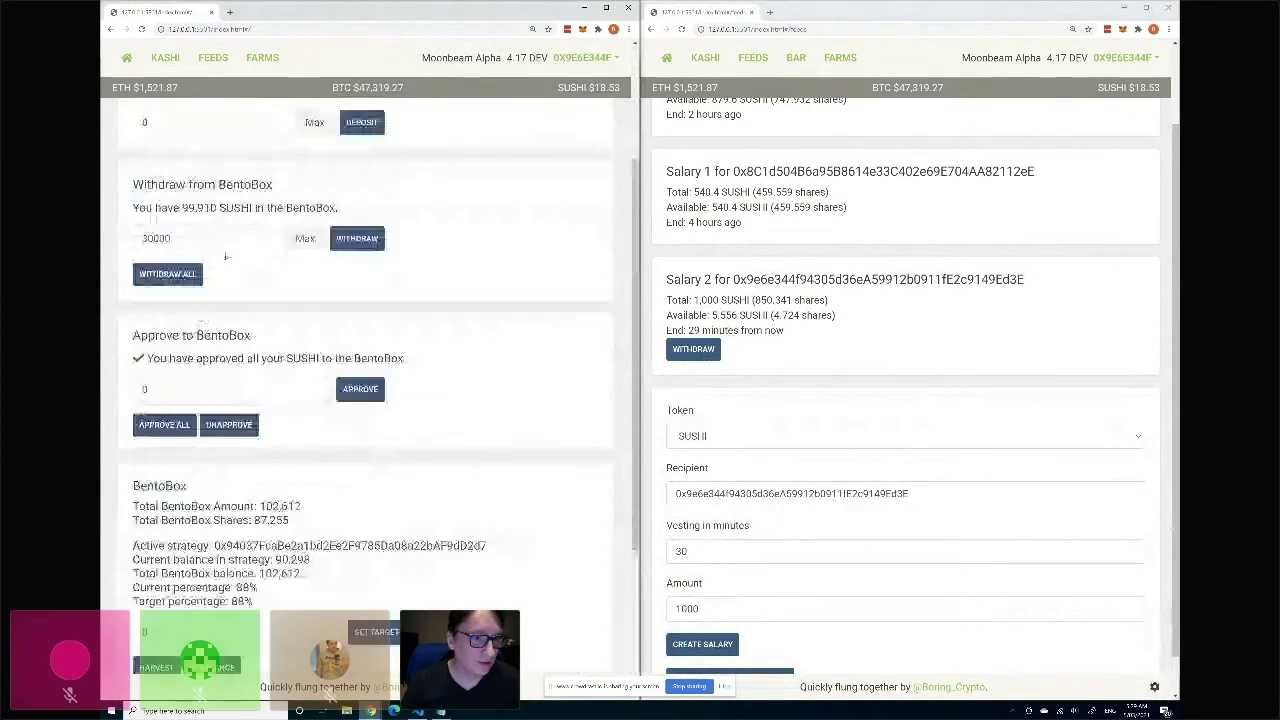
pyautogui.scroll(-2, 255, 362)
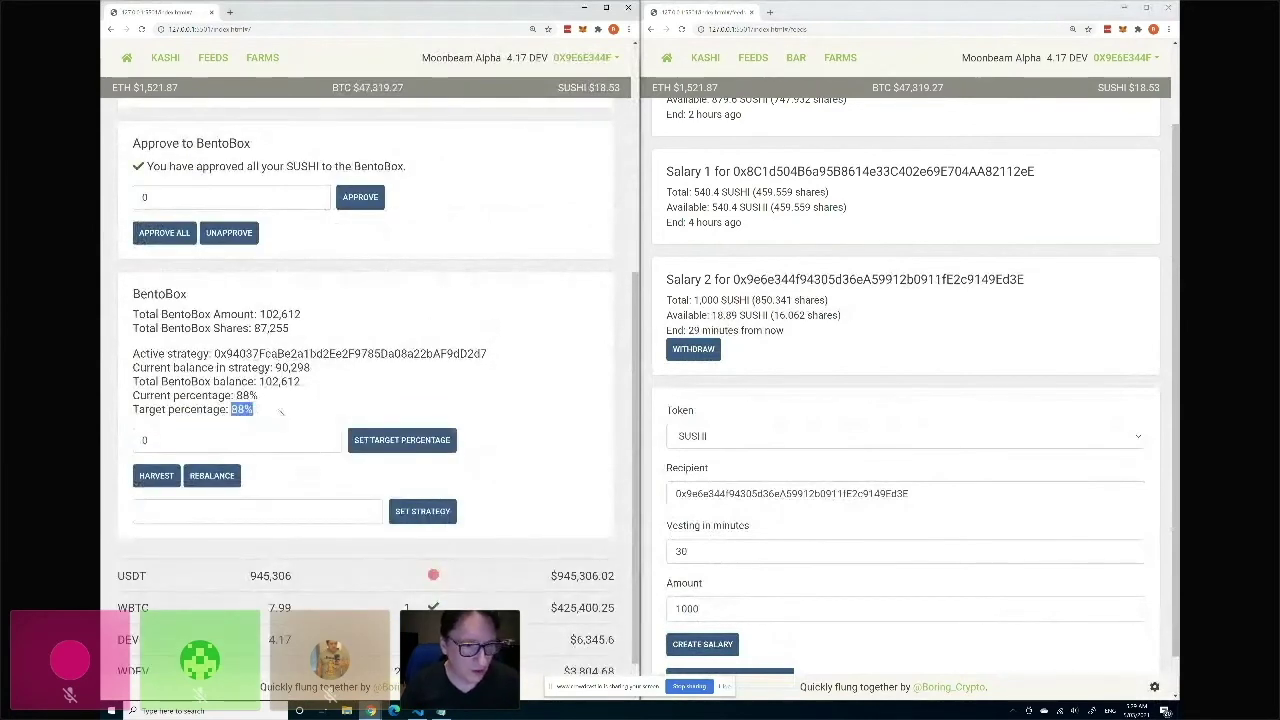
pyautogui.click(280, 412)
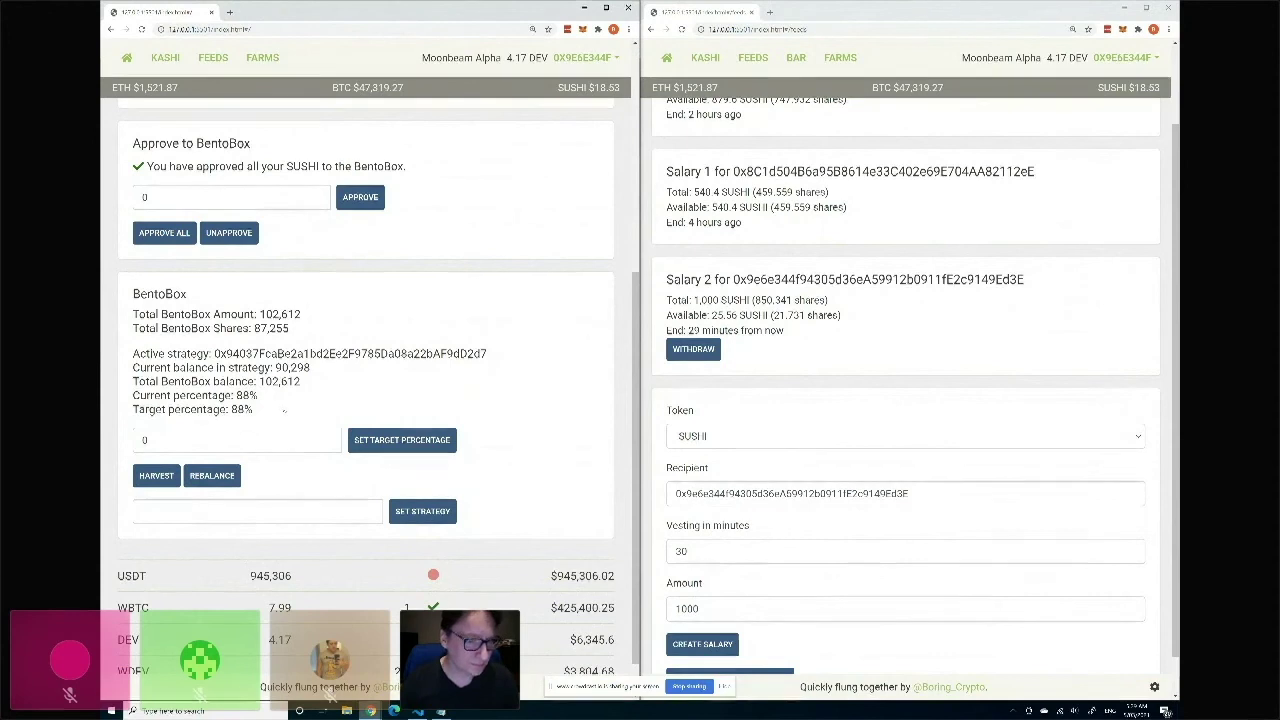
pyautogui.scroll(4, 281, 407)
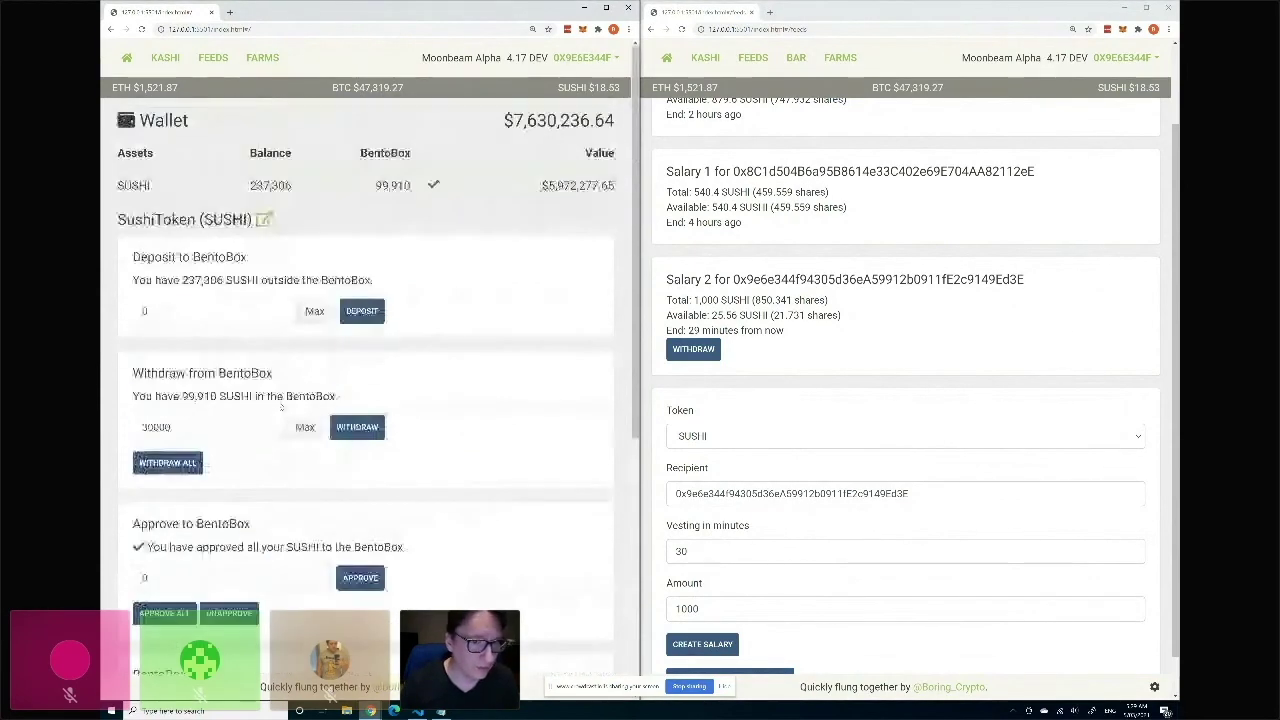
pyautogui.click(211, 195)
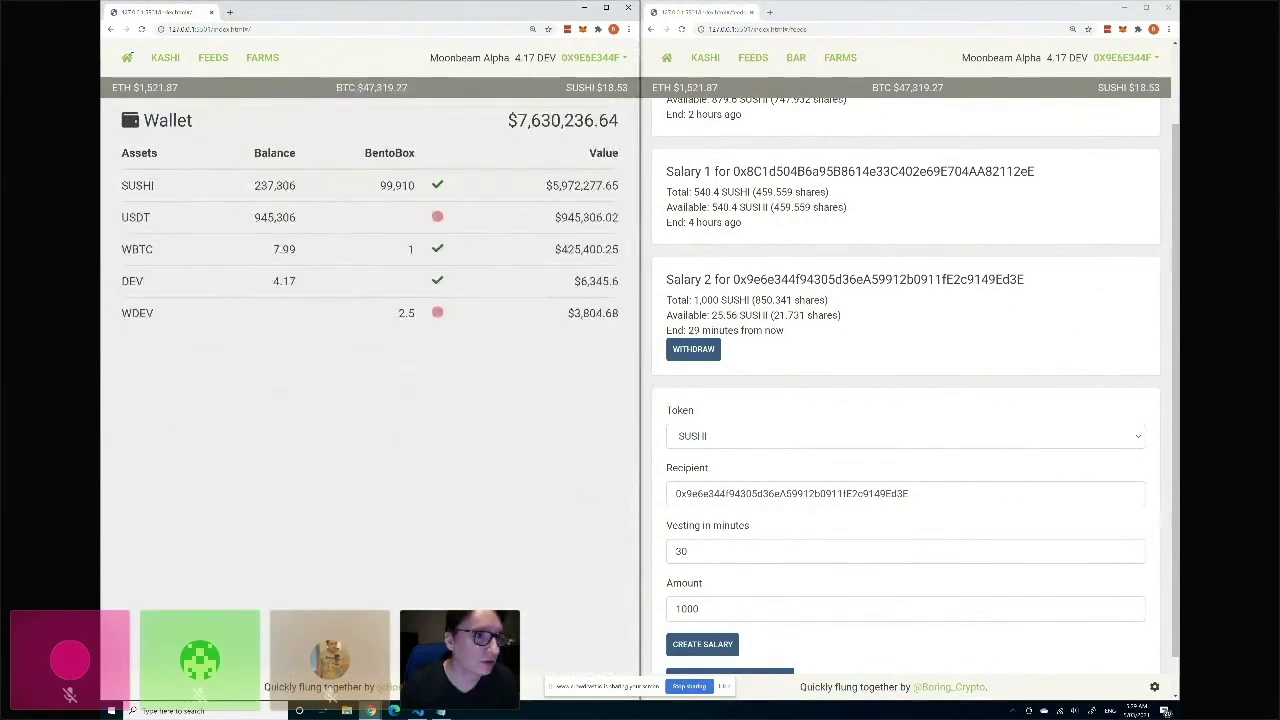
pyautogui.click(142, 29)
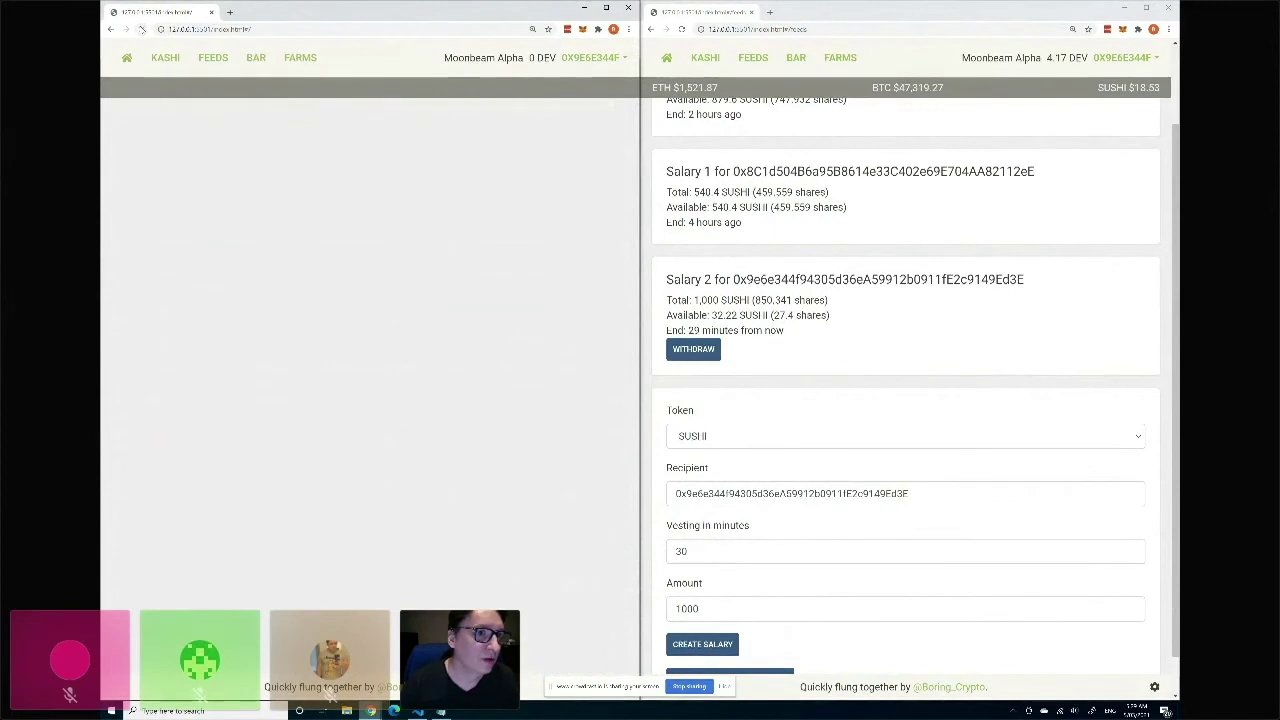
# Donate 10000 SUSHI on the SushiBar page, confirm in MetaMask, and return to the wallet overview.
pyautogui.click(256, 58)
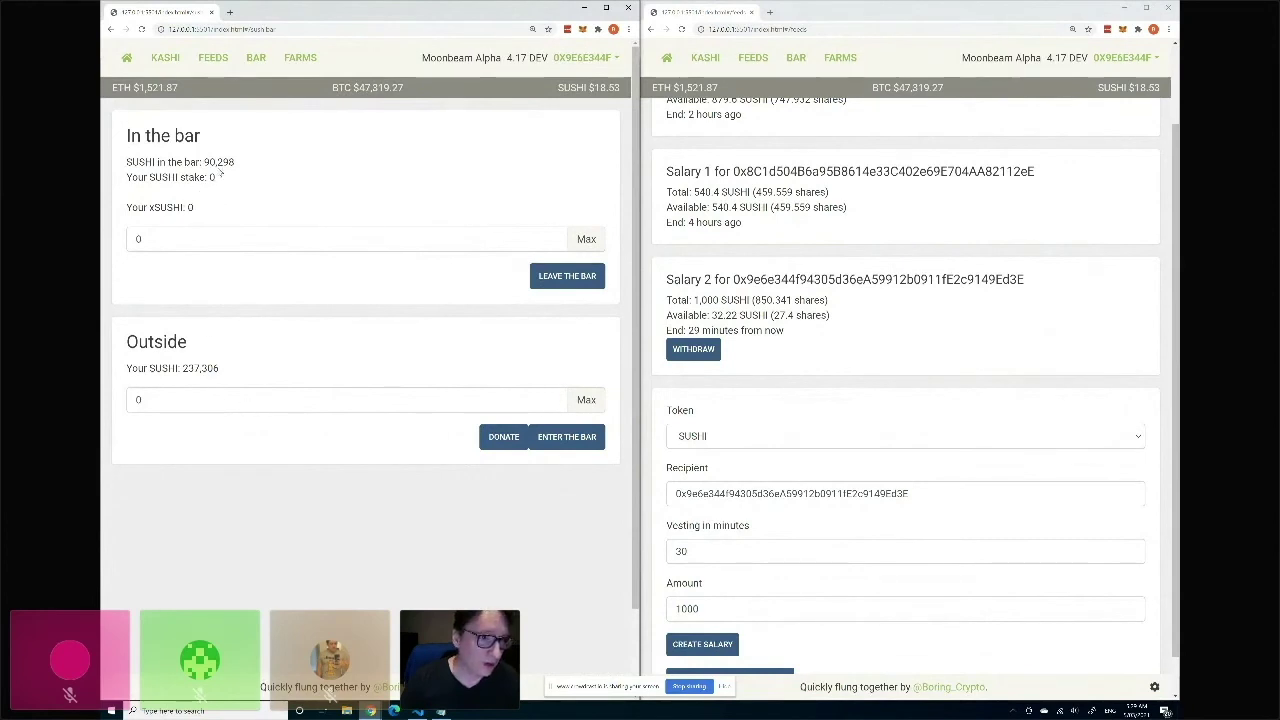
pyautogui.click(130, 400)
pyautogui.write('10000')
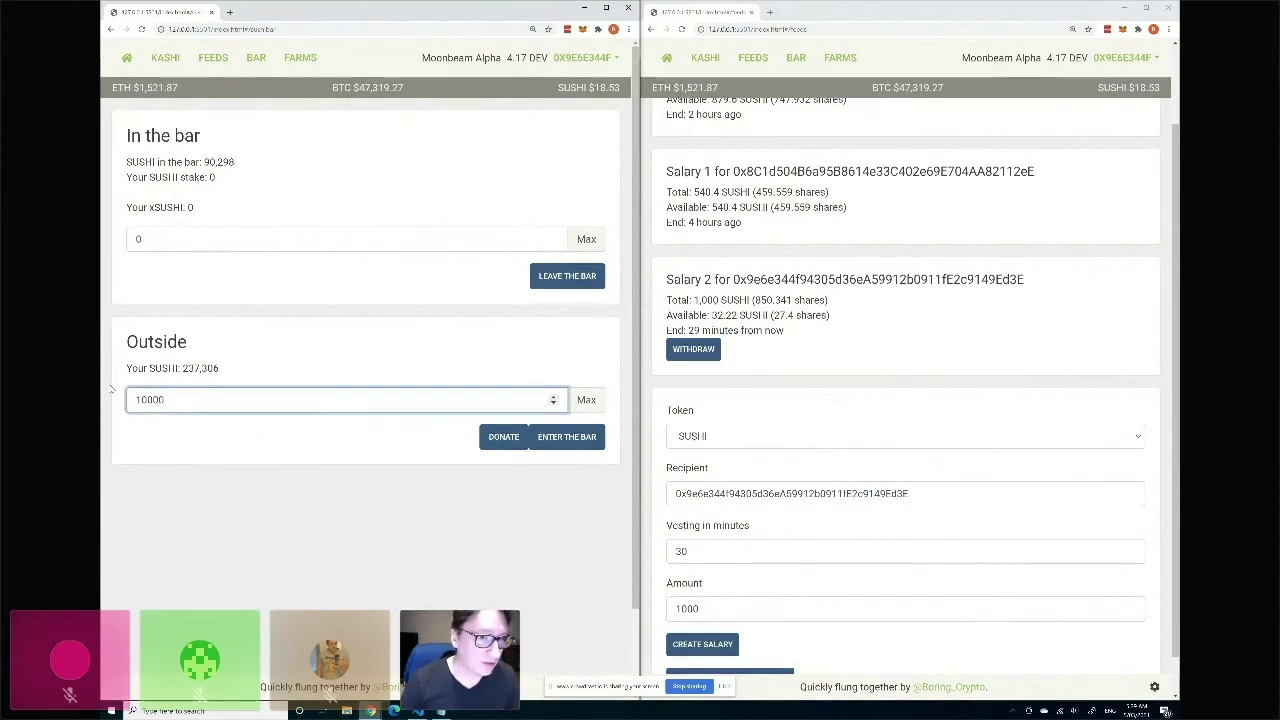
pyautogui.click(503, 437)
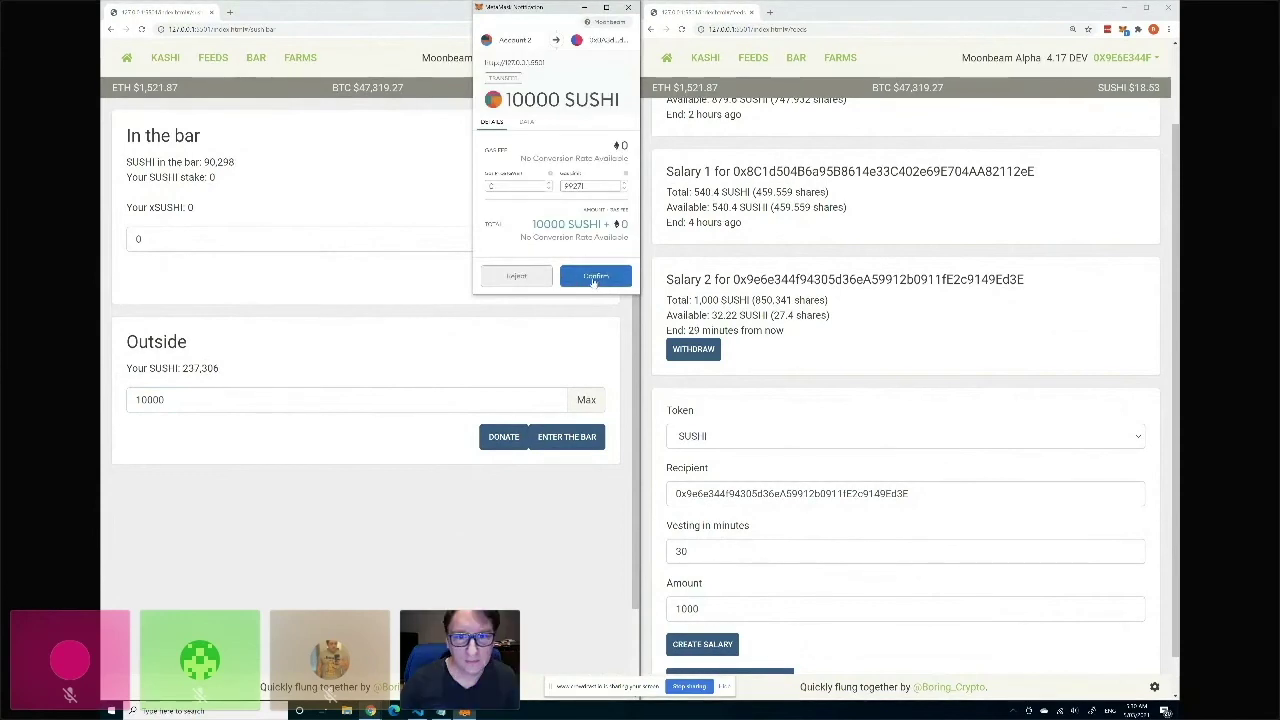
pyautogui.click(595, 277)
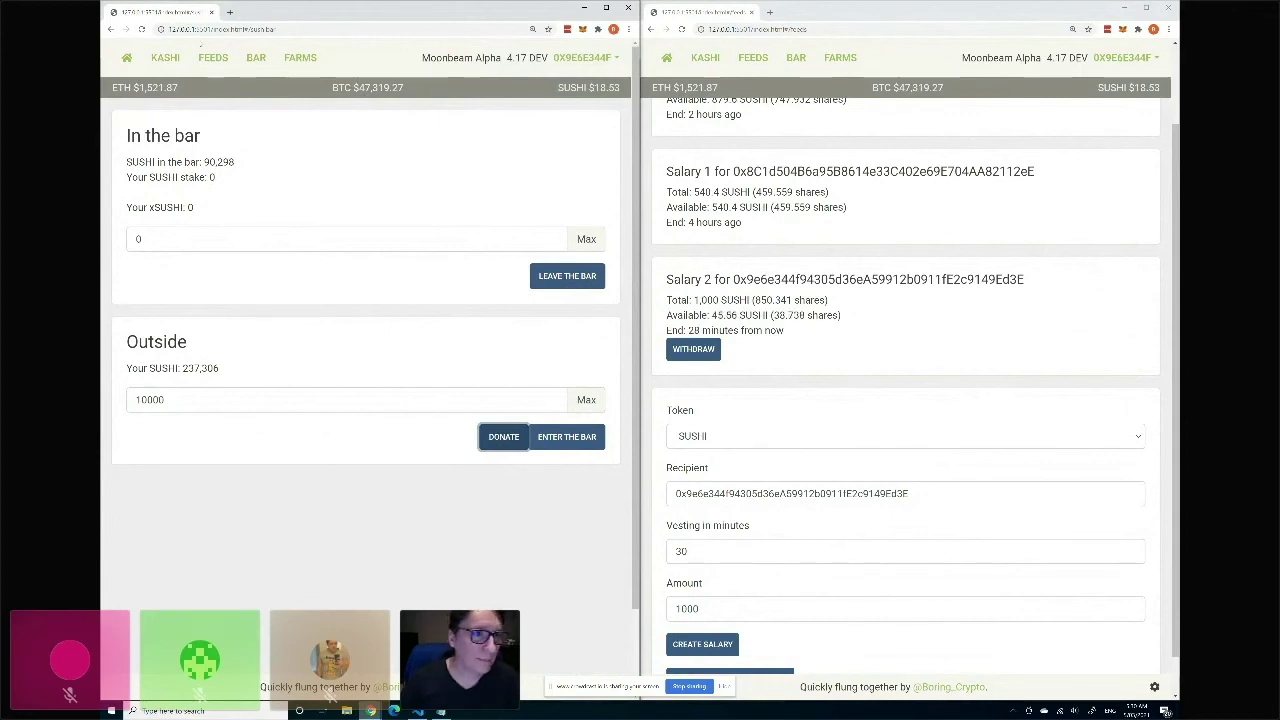
pyautogui.click(128, 58)
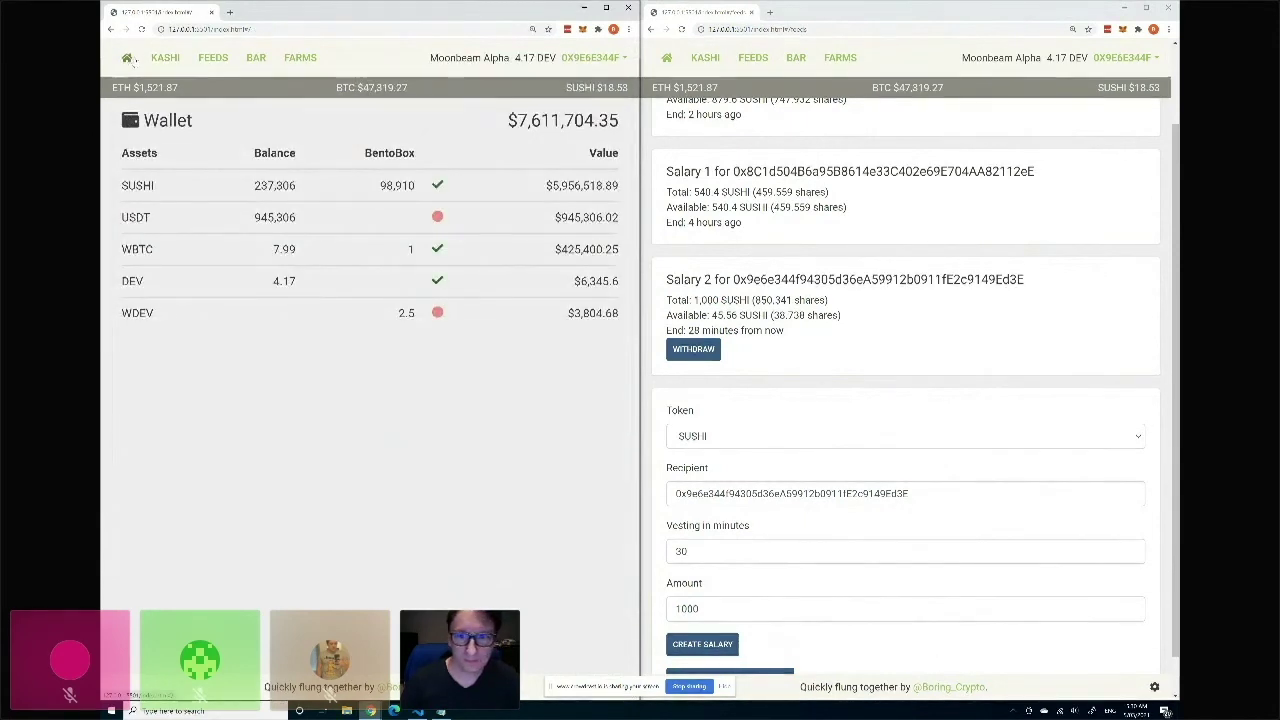
# Check Salary 2's current total of 1,000 SUSHI.
pyautogui.scroll(-1, 702, 218)
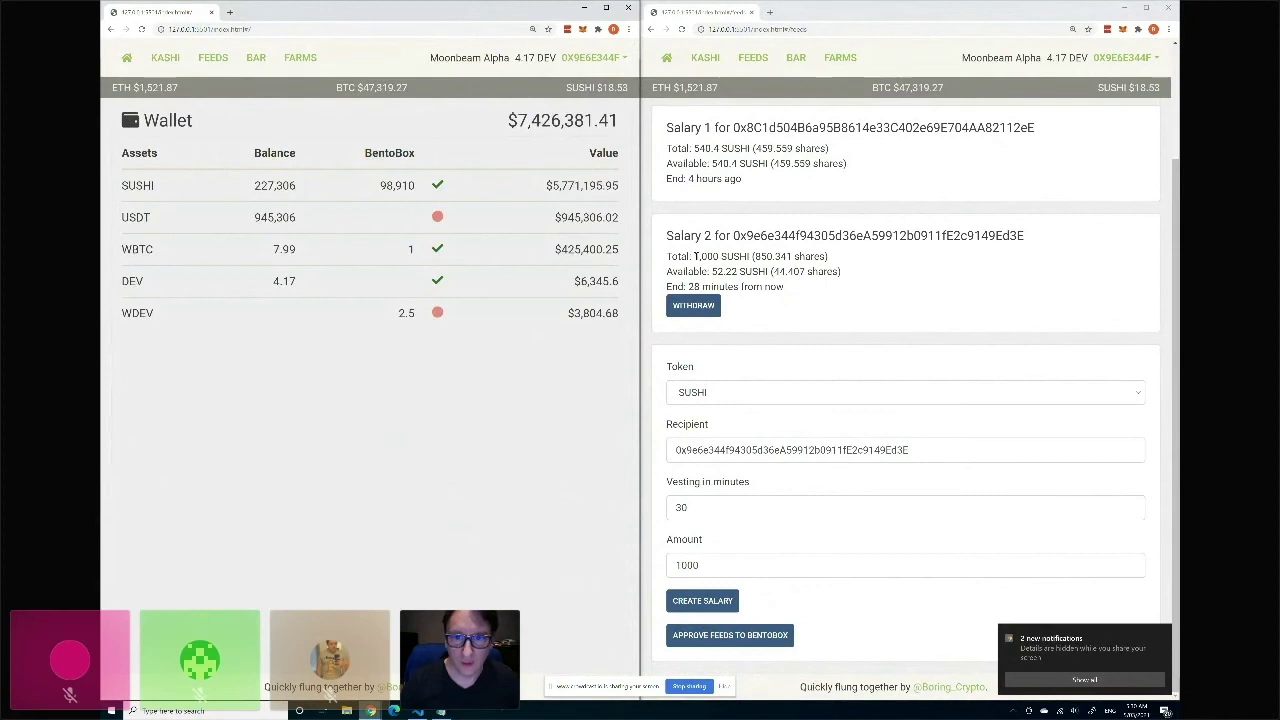
pyautogui.moveTo(712, 256); pyautogui.dragTo(694, 257)
pyautogui.click(730, 267)
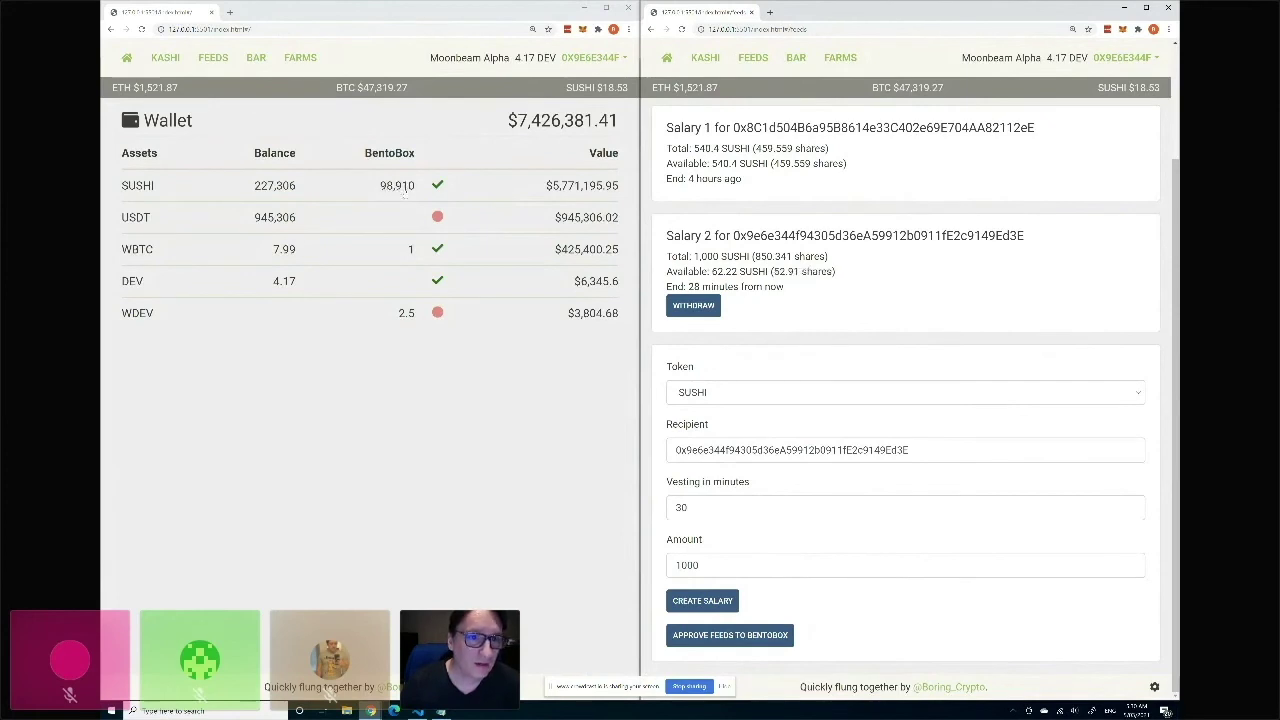
# Harvest the SUSHI BentoBox strategy in MetaMask, growing Salary 2's total to 1,097.
pyautogui.click(400, 186)
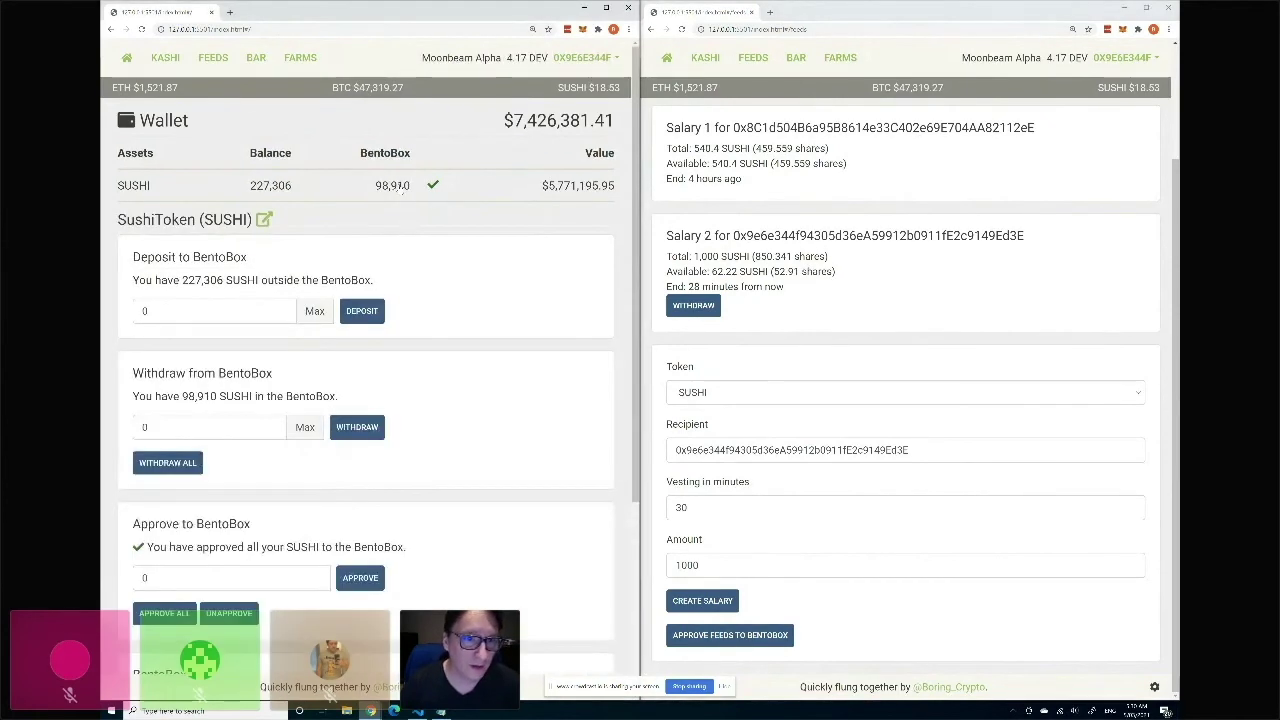
pyautogui.scroll(-2, 404, 242)
pyautogui.scroll(-1, 404, 242)
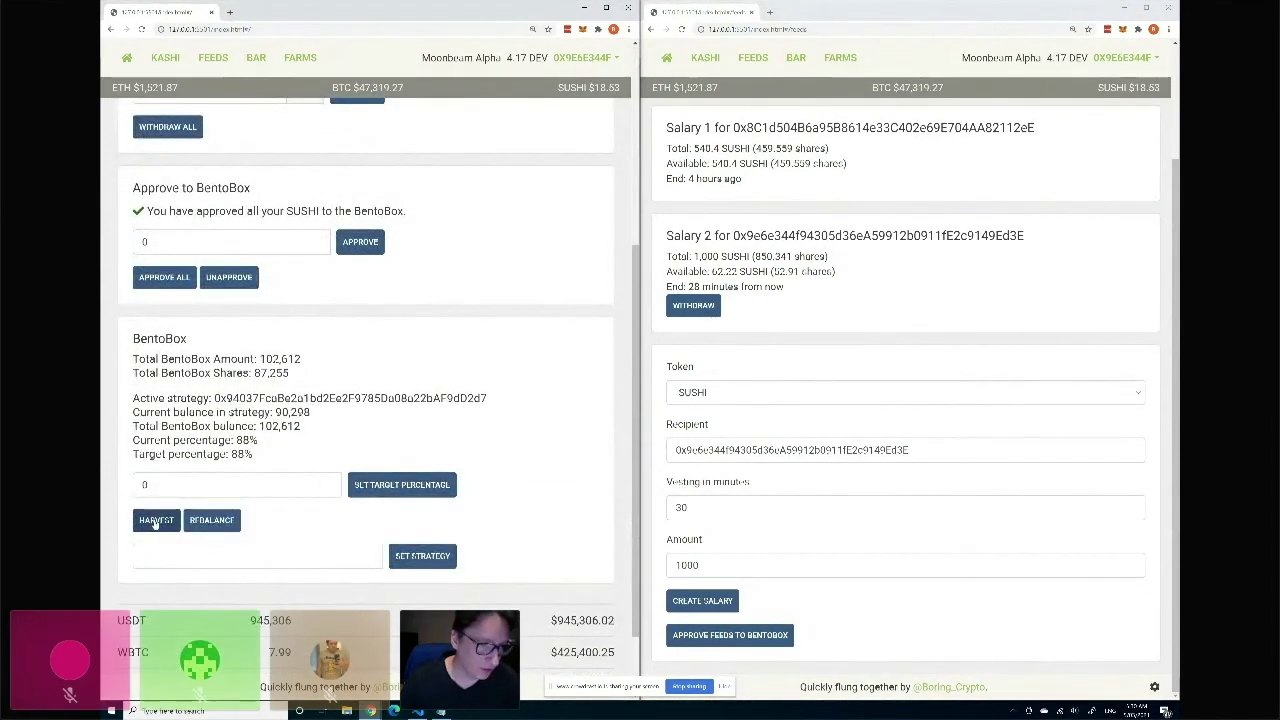
pyautogui.click(156, 521)
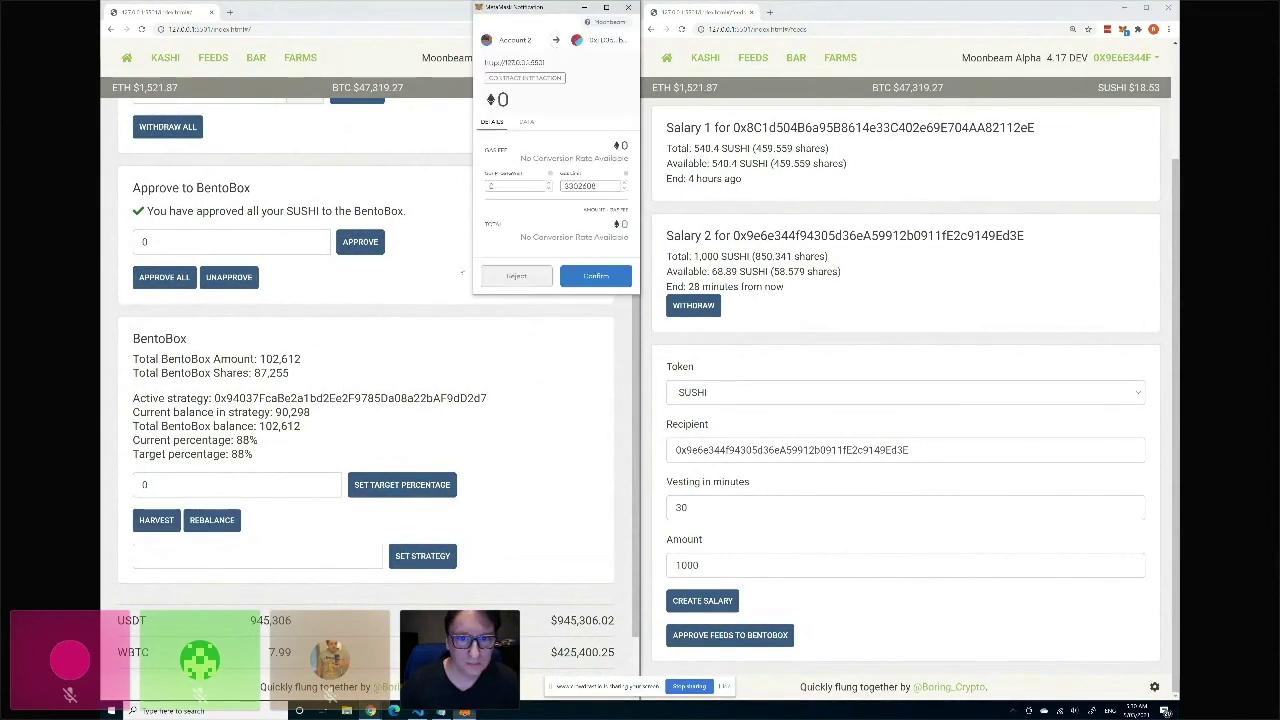
pyautogui.click(595, 276)
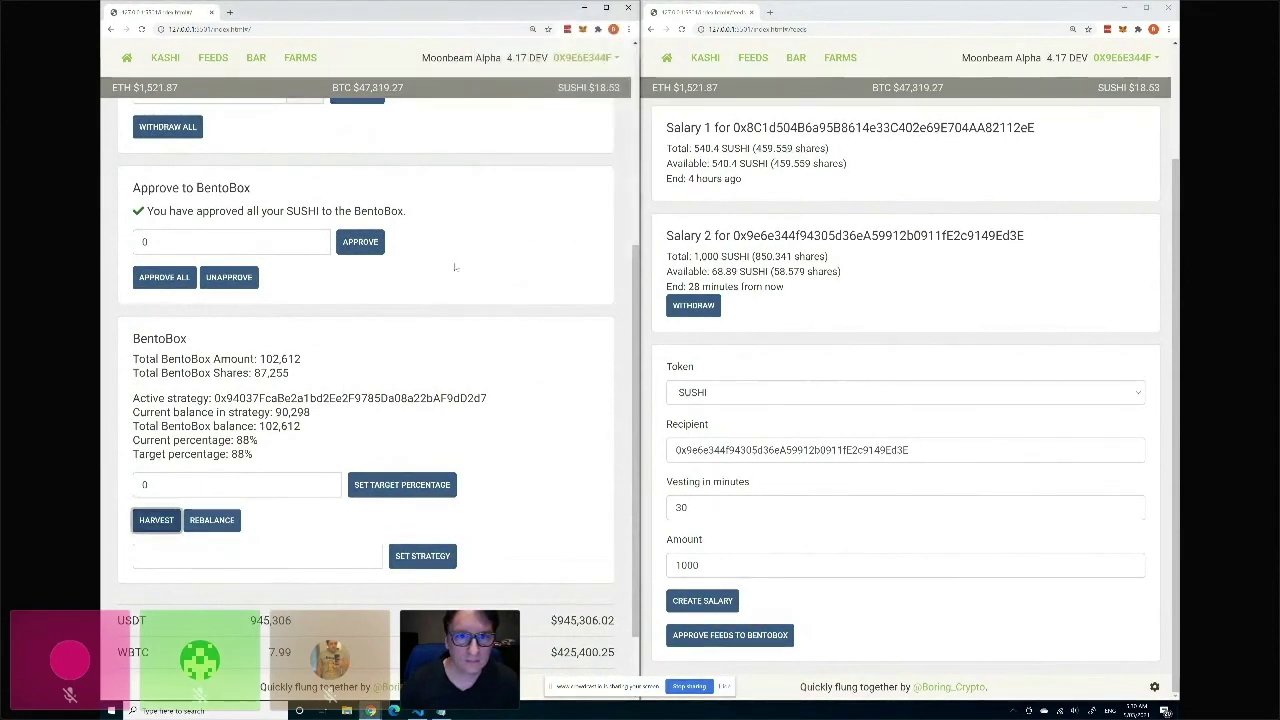
pyautogui.scroll(3, 470, 262)
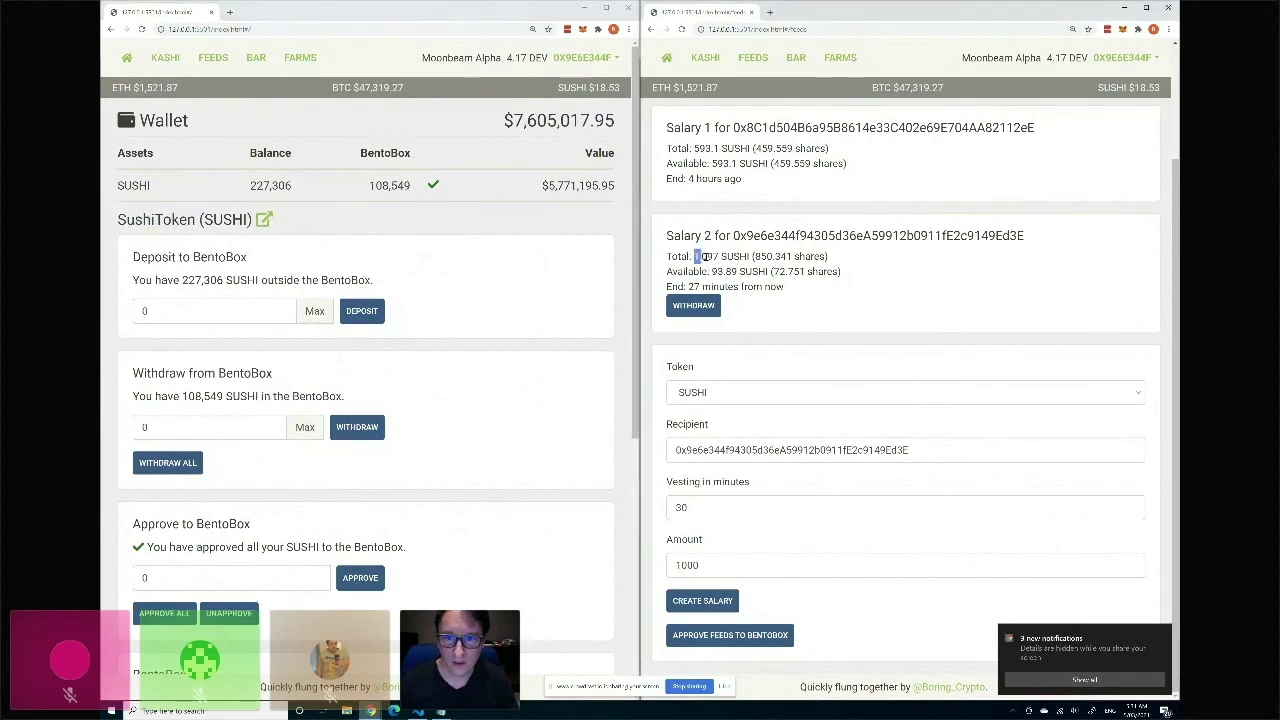
pyautogui.moveTo(696, 256); pyautogui.dragTo(719, 257)
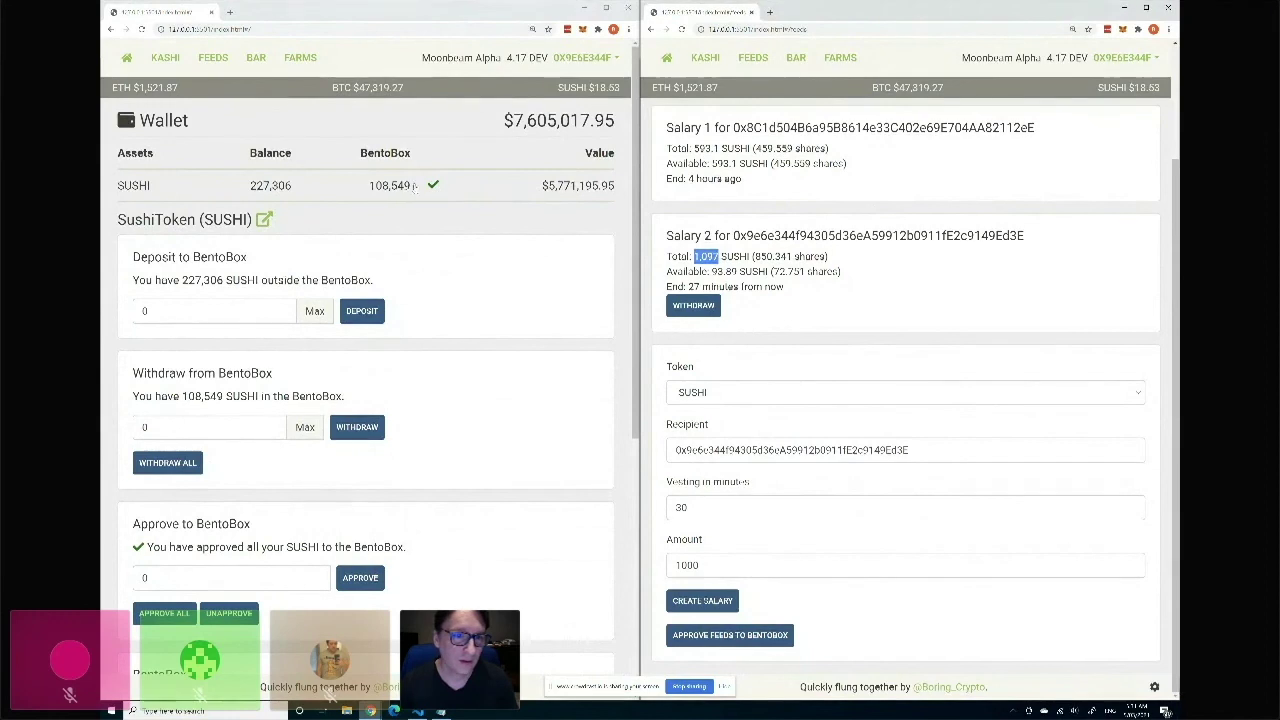
# Collapse the SUSHI details to show the 108,549 BentoBox balance, then switch windows.
pyautogui.click(396, 185)
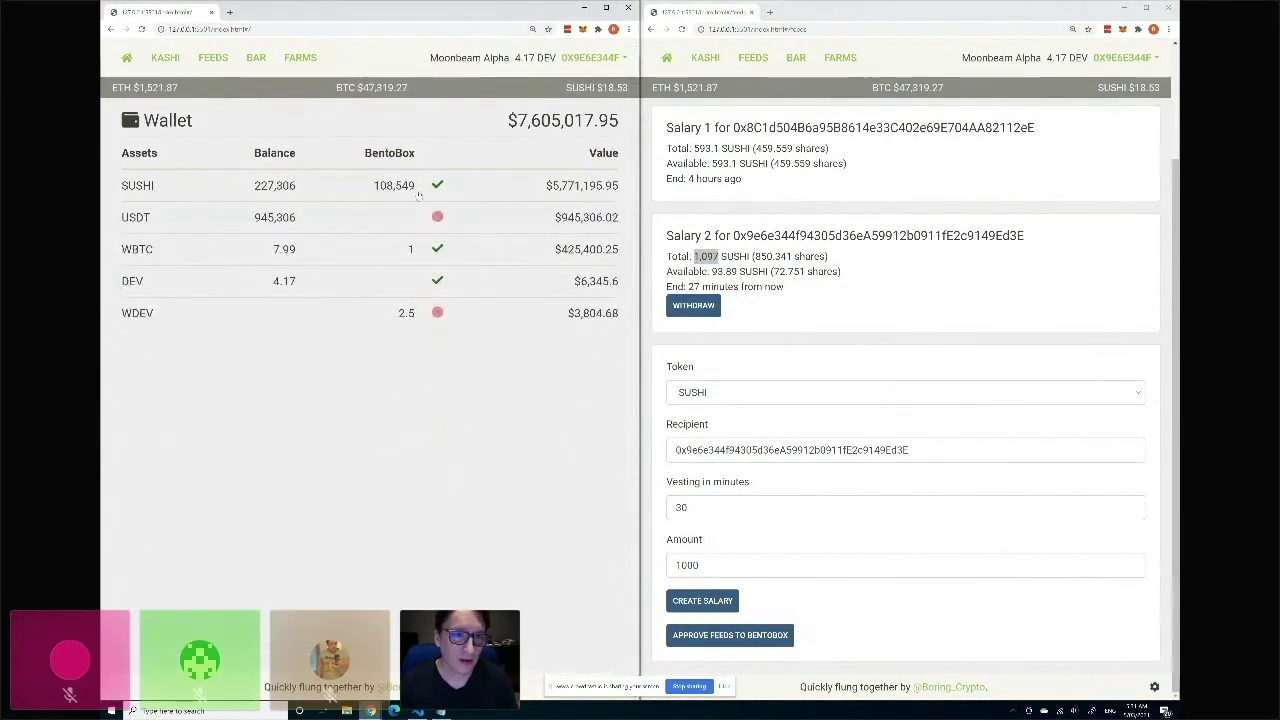
pyautogui.click(838, 268)
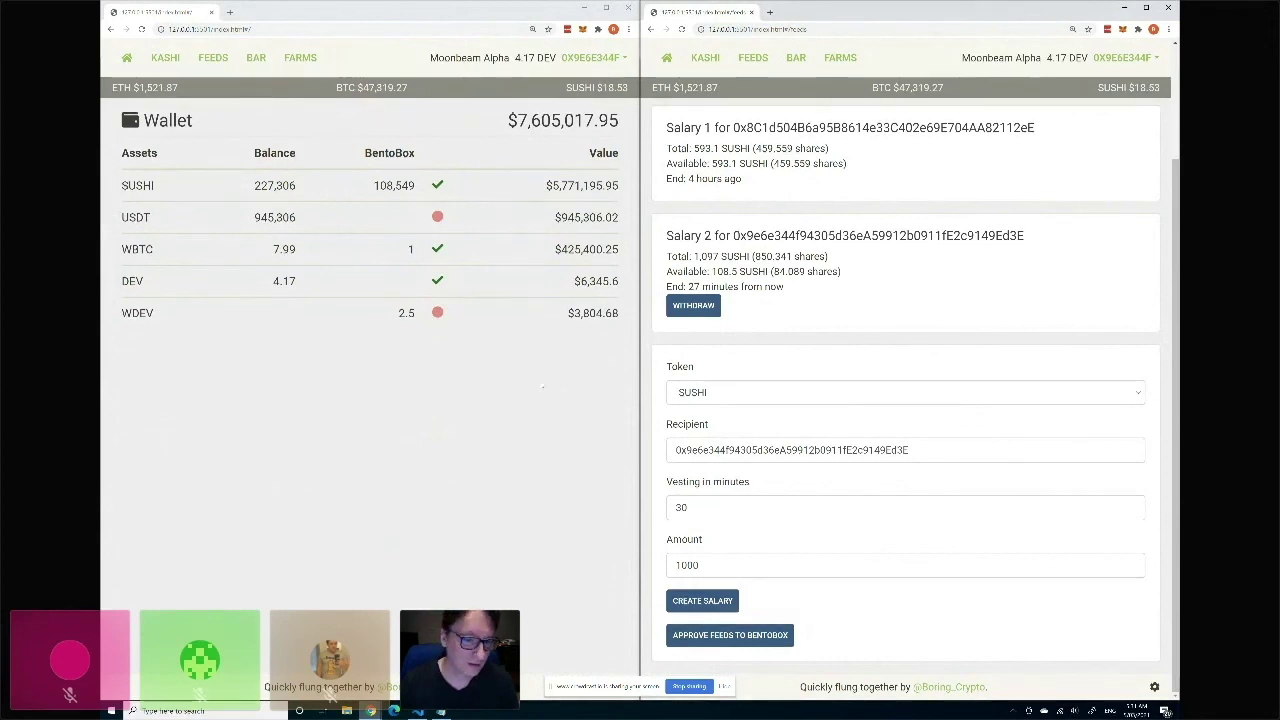
pyautogui.hotkey('alt', 'Tab')
pyautogui.hotkey('alt', 'Tab')
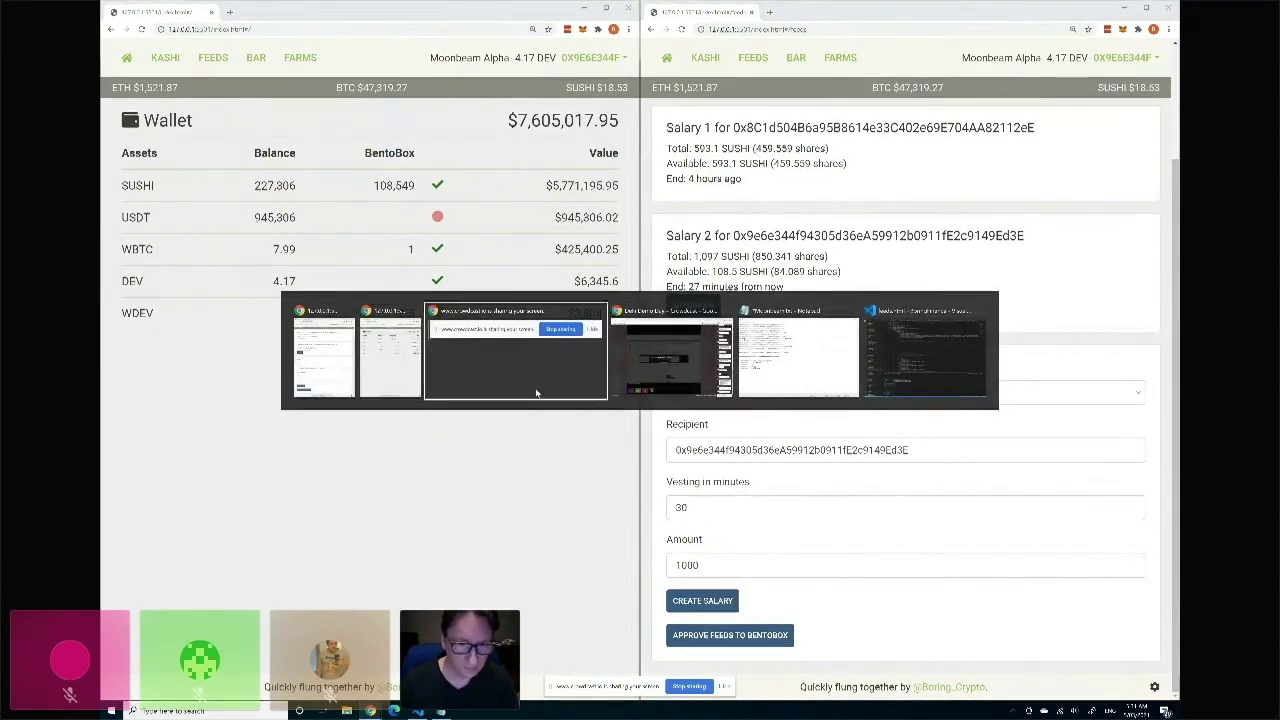